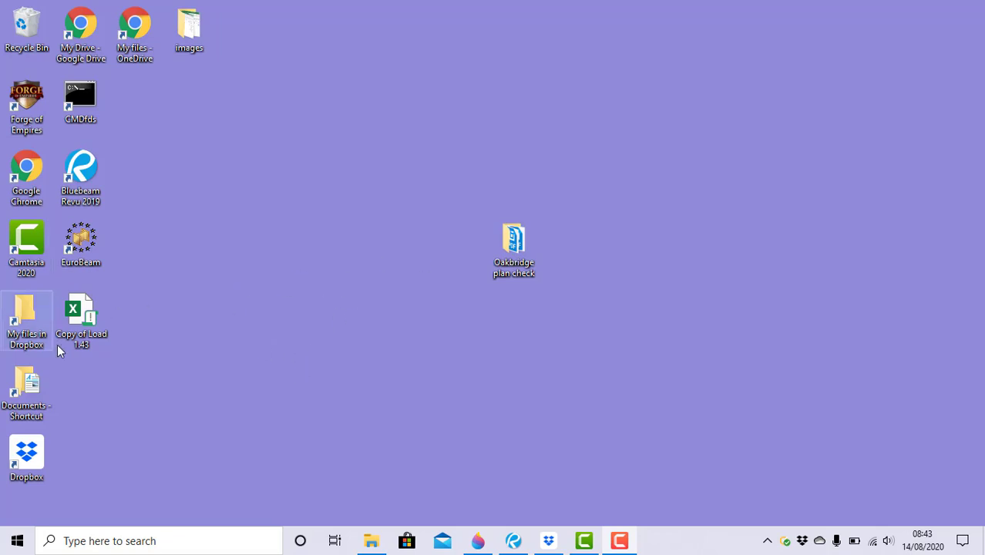
# Open the Copy of Load 1.43 workbook from the desktop and show its Load sheet.
pyautogui.doubleClick(80, 310)
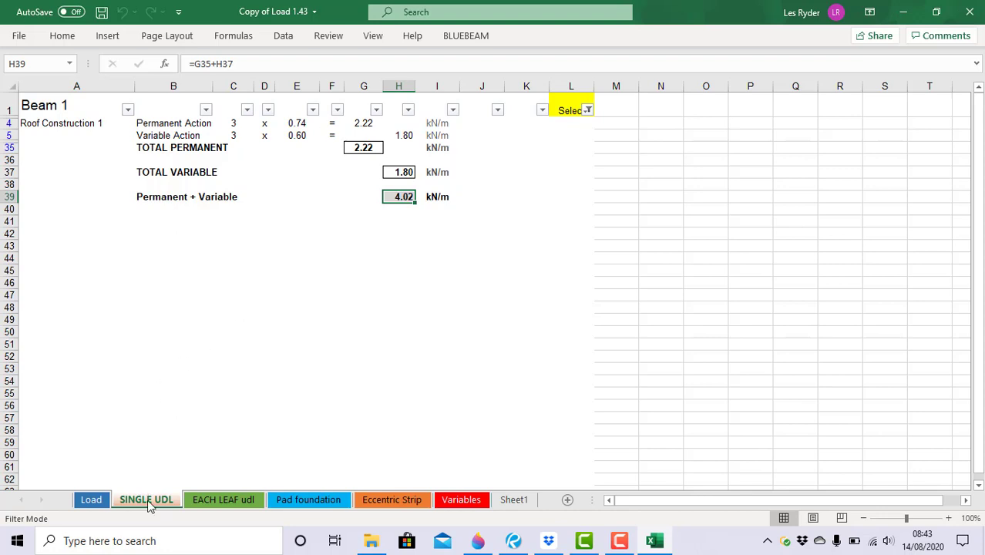
pyautogui.click(92, 500)
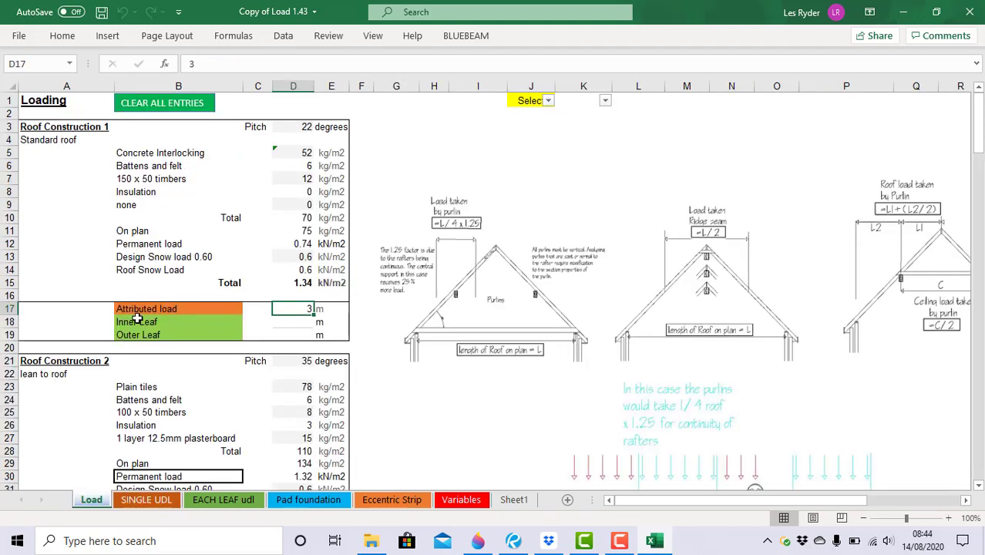
# Clear all entries on the Load sheet, removing Roof Construction 1's 3 m attributed load.
pyautogui.scroll(-4, 142, 285)
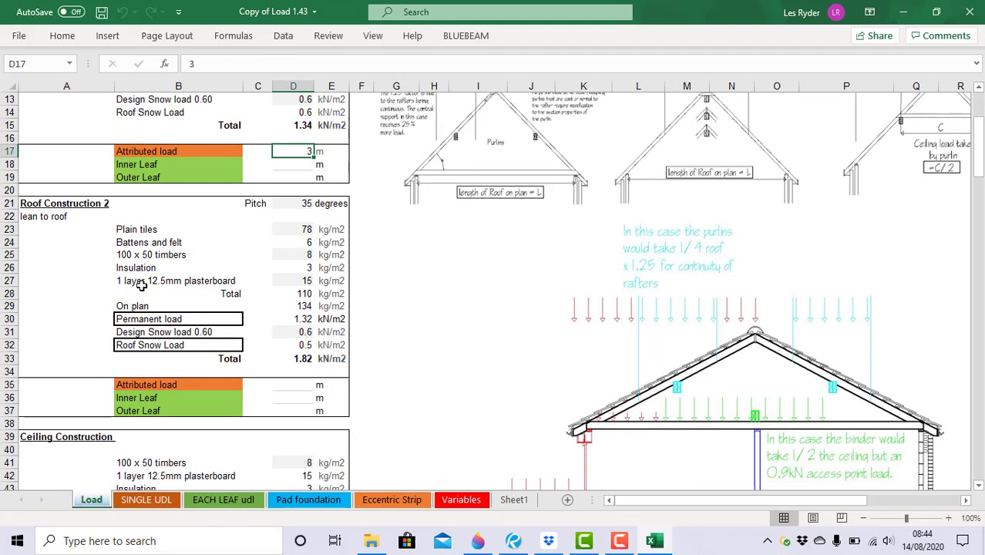
pyautogui.scroll(4, 142, 285)
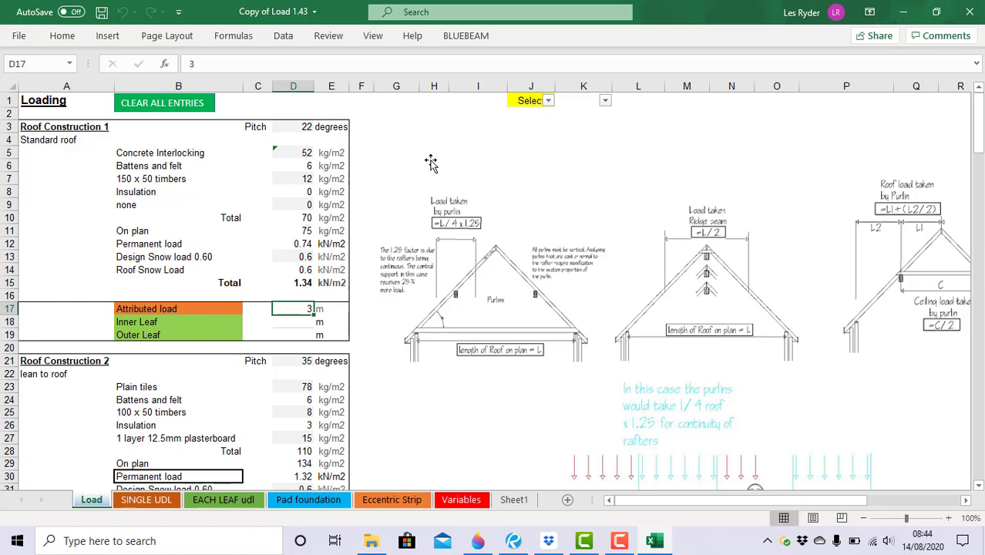
pyautogui.click(171, 108)
# Scroll down the Load sheet to the timber Floor Construction section.
pyautogui.scroll(-1, 370, 206)
pyautogui.scroll(1, 342, 203)
pyautogui.scroll(-4, 341, 203)
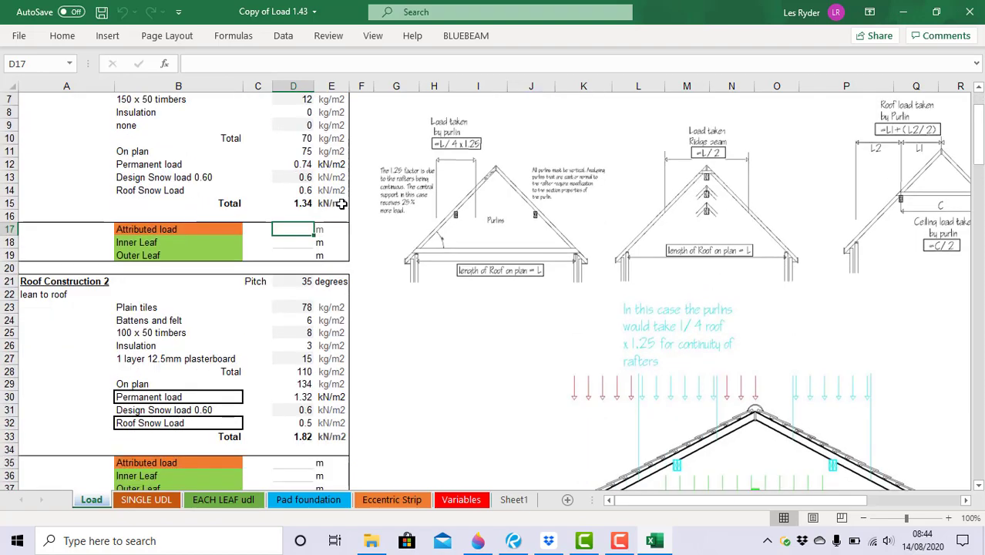
pyautogui.scroll(-7, 341, 203)
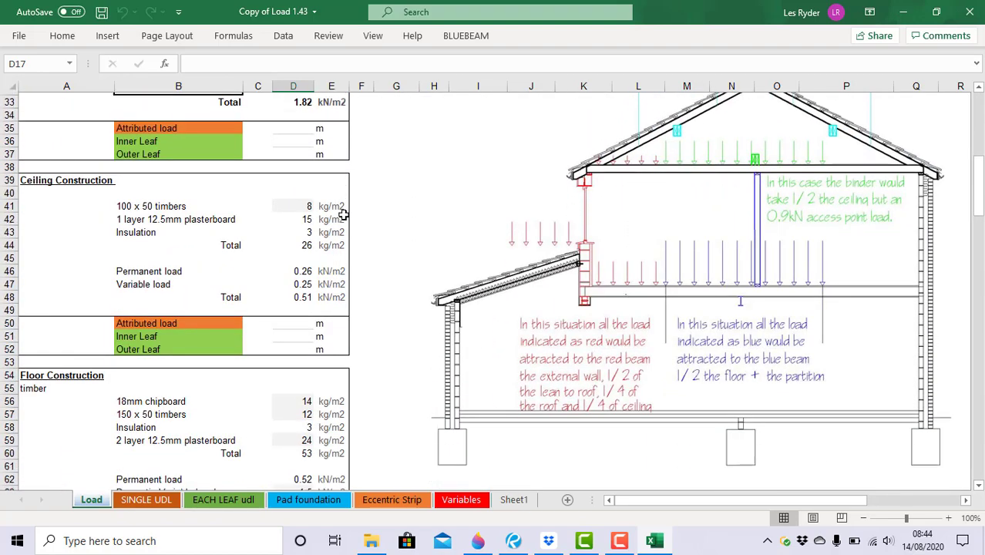
pyautogui.scroll(5, 310, 204)
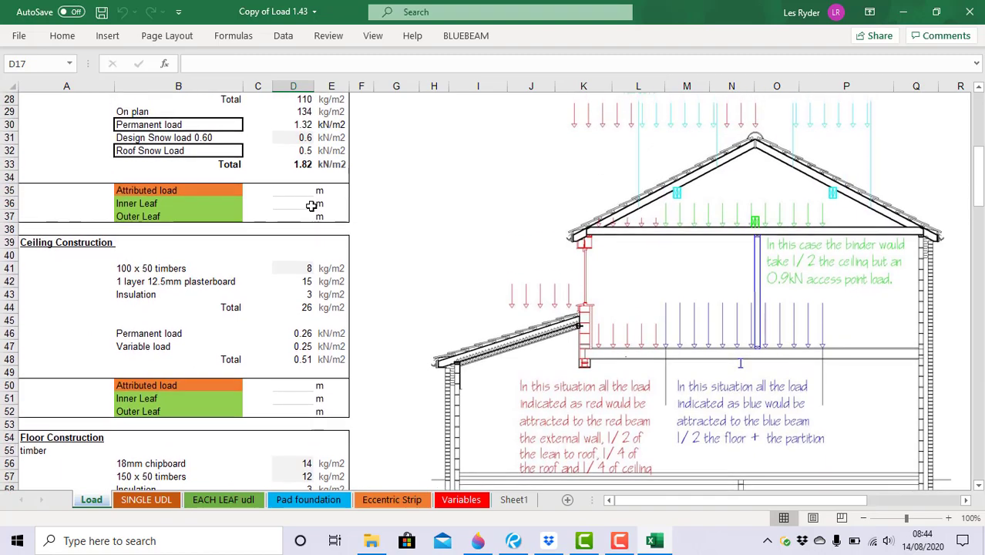
pyautogui.scroll(-3, 314, 206)
pyautogui.scroll(-9, 314, 205)
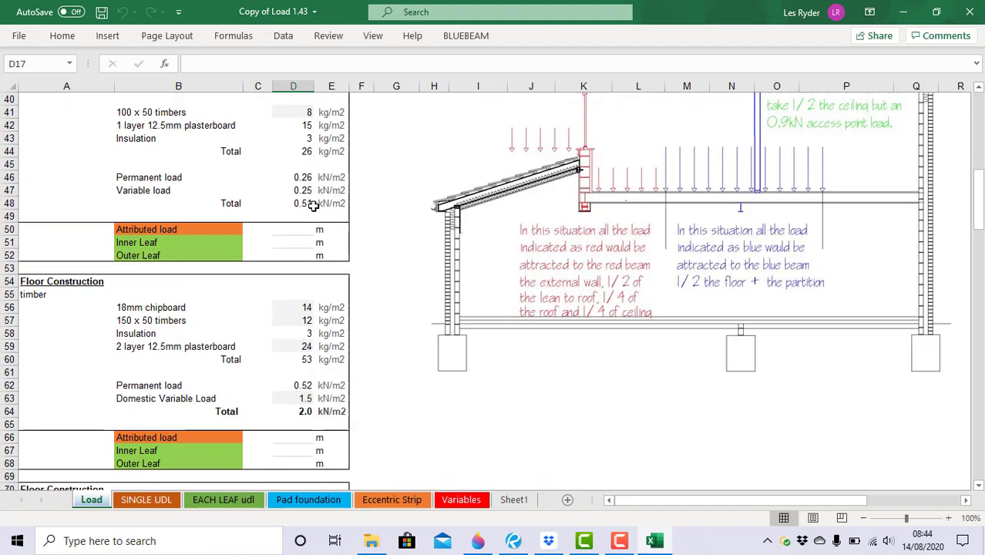
pyautogui.scroll(3, 316, 205)
pyautogui.scroll(14, 315, 205)
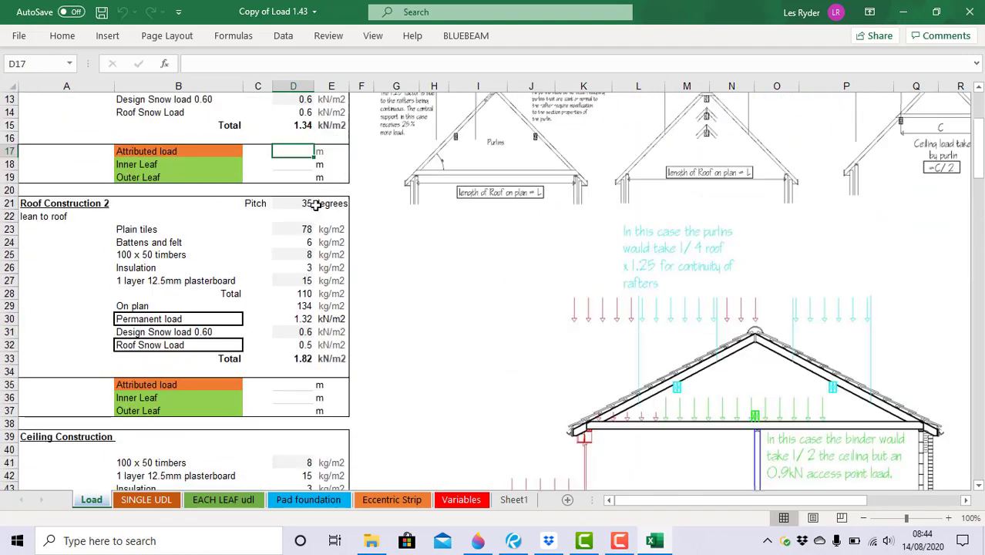
pyautogui.scroll(-10, 315, 204)
pyautogui.scroll(-8, 310, 332)
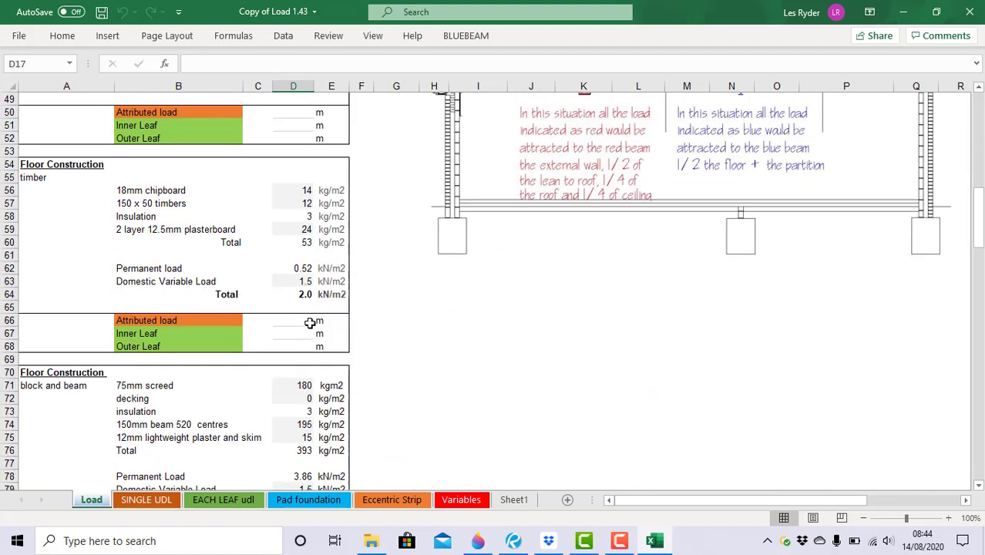
pyautogui.scroll(-9, 309, 321)
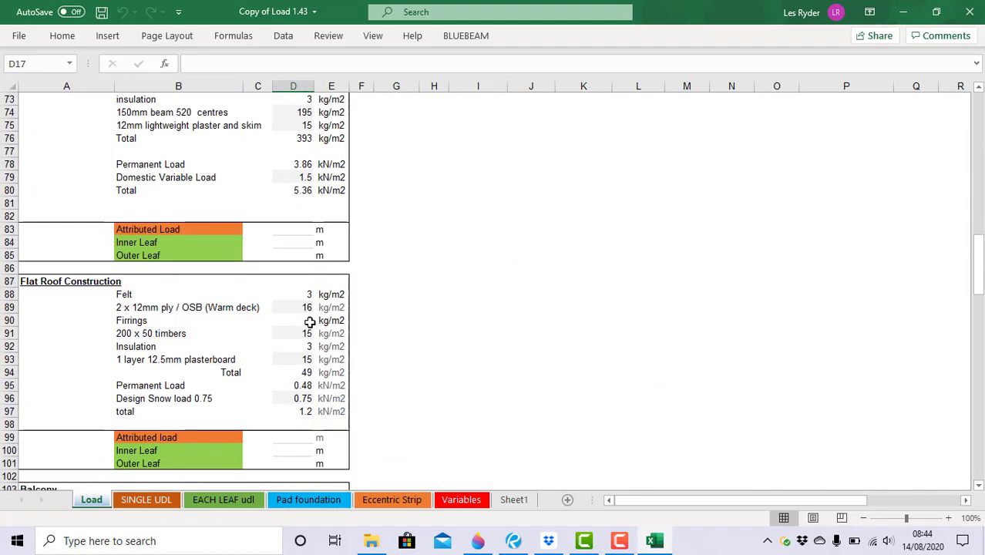
pyautogui.scroll(-6, 309, 322)
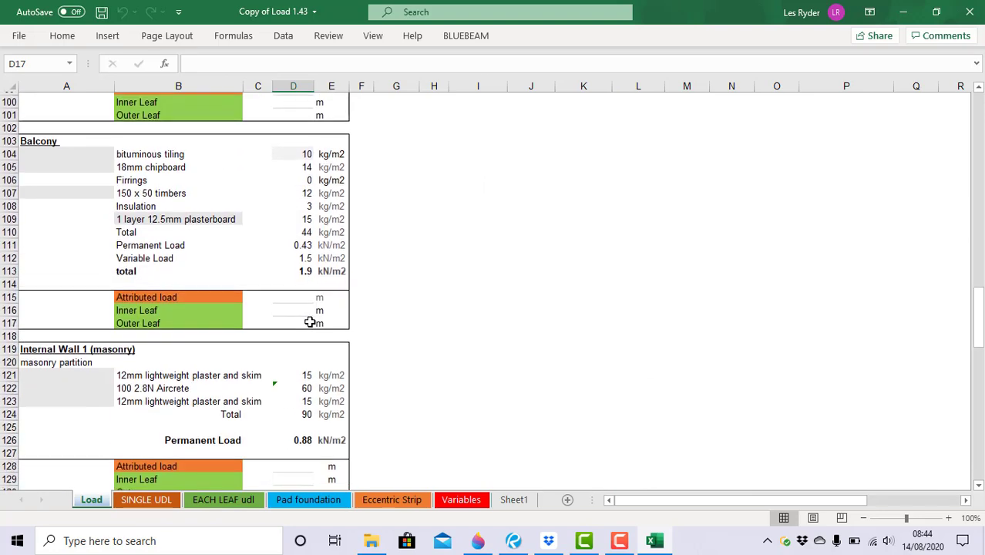
pyautogui.scroll(-6, 308, 318)
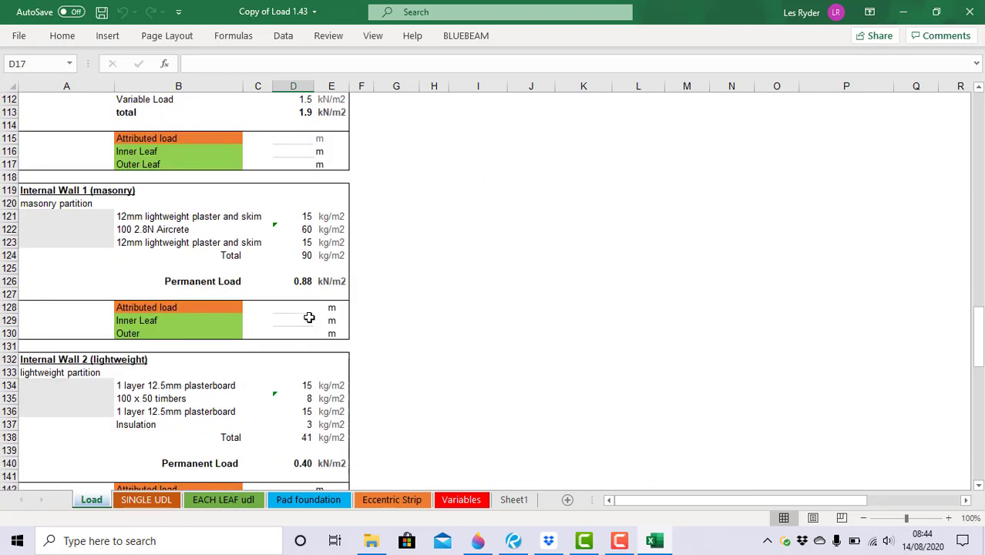
pyautogui.scroll(3, 303, 265)
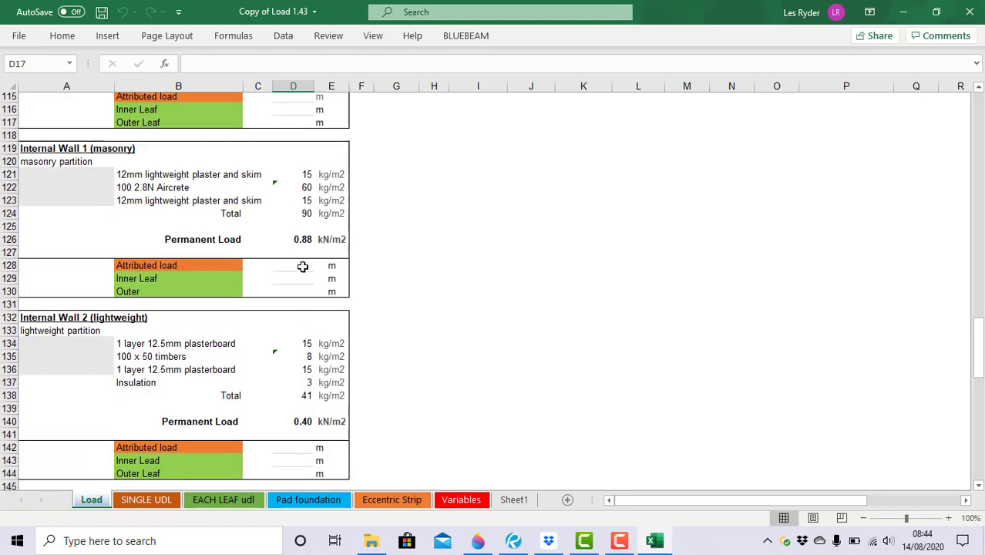
pyautogui.scroll(-2, 303, 266)
pyautogui.scroll(2, 303, 265)
pyautogui.scroll(-2, 302, 268)
pyautogui.scroll(-6, 302, 268)
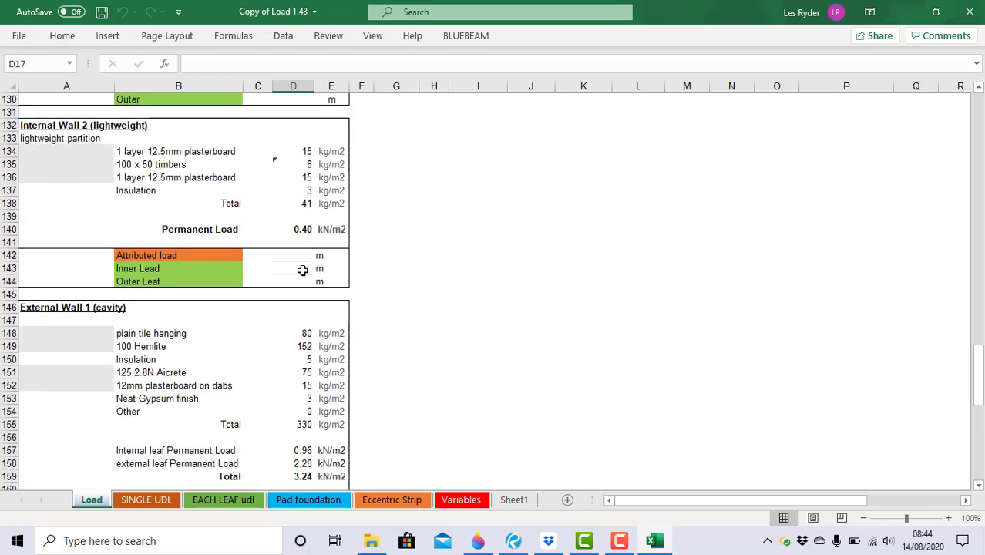
pyautogui.scroll(-8, 279, 258)
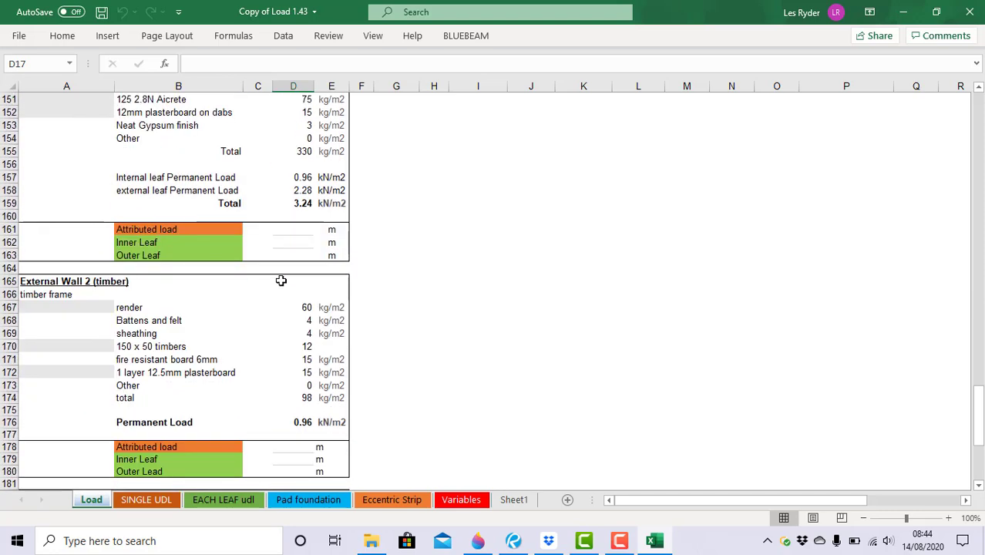
pyautogui.scroll(-6, 283, 319)
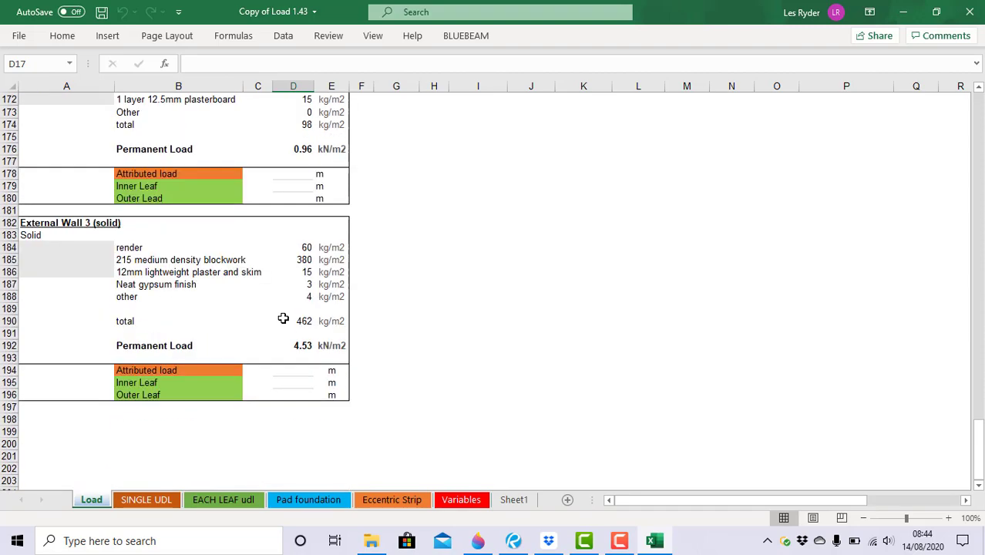
pyautogui.scroll(20, 284, 317)
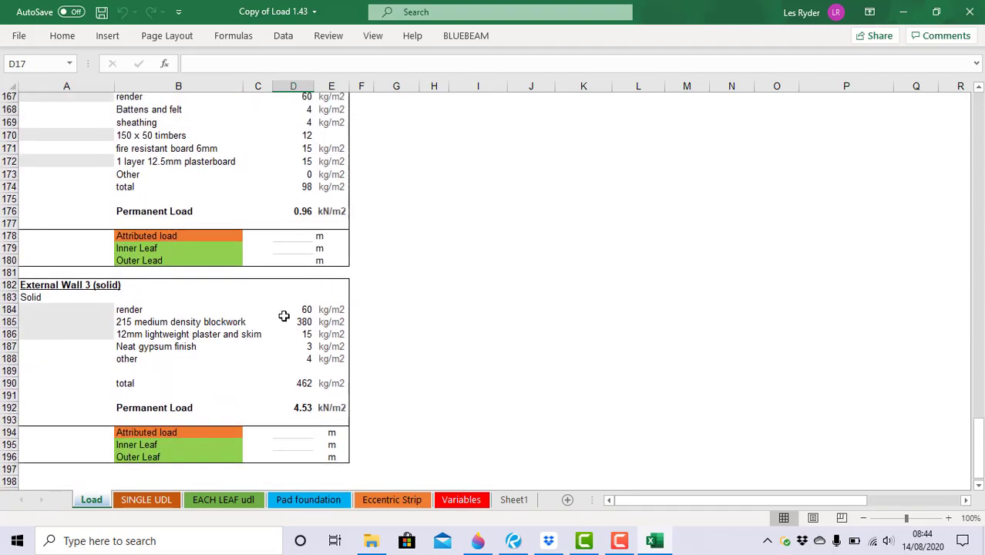
pyautogui.scroll(20, 283, 316)
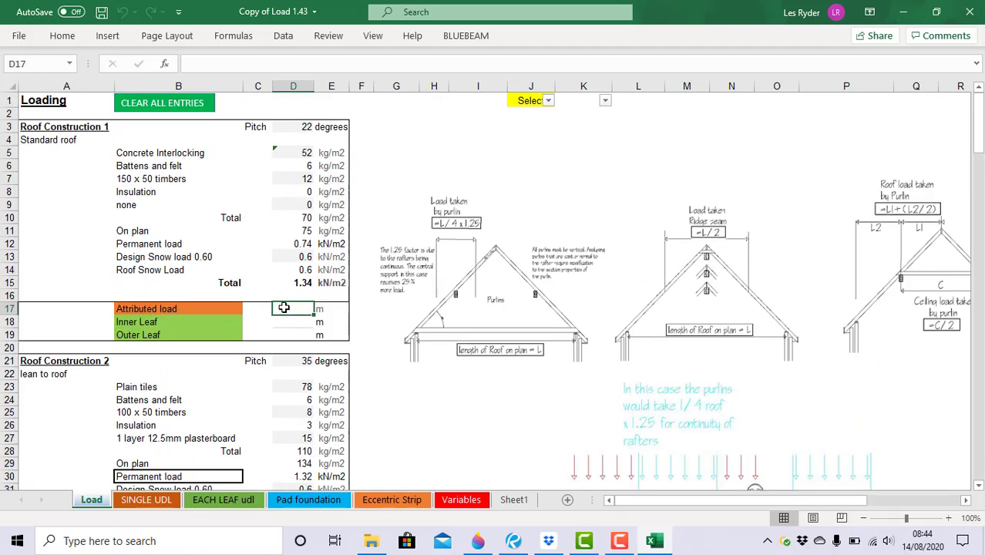
pyautogui.scroll(-4, 289, 308)
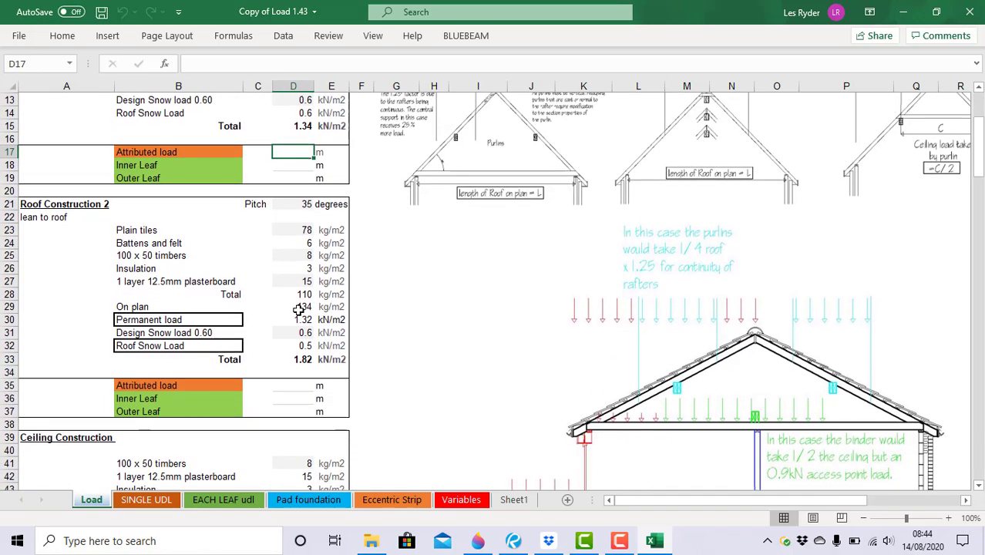
pyautogui.scroll(-7, 298, 310)
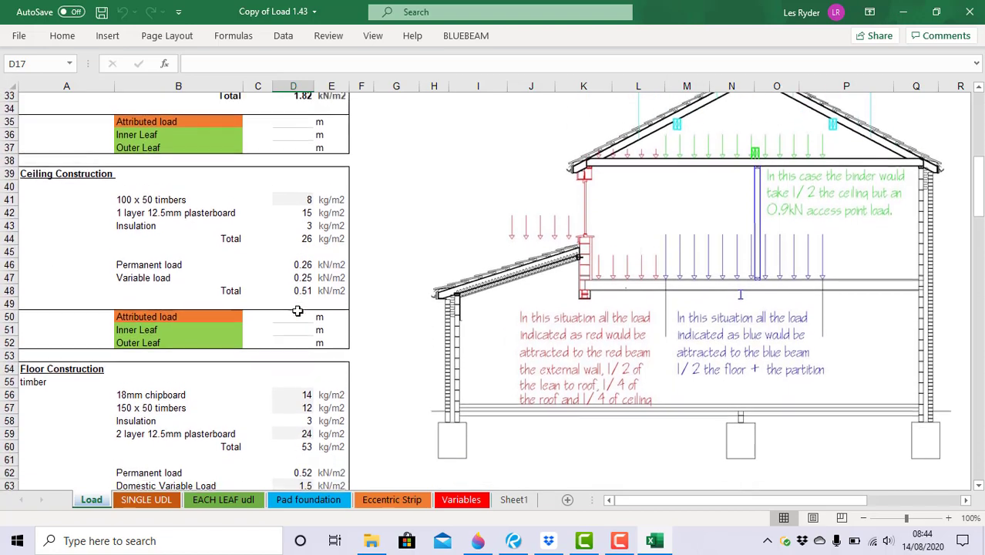
pyautogui.scroll(-5, 297, 311)
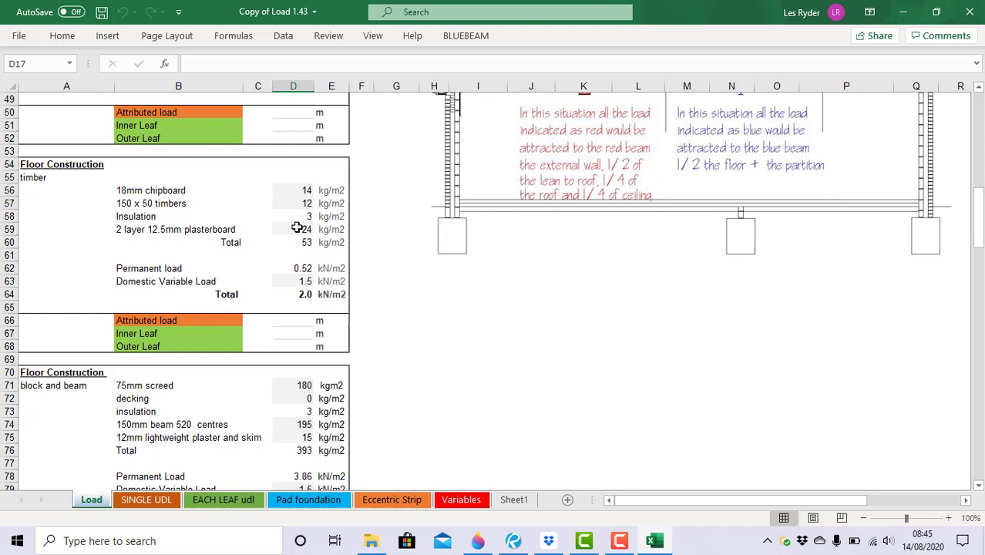
# Set the timber floor deck to 15mm t&g floor boarding and joists to 200 x 50.
pyautogui.click(181, 189)
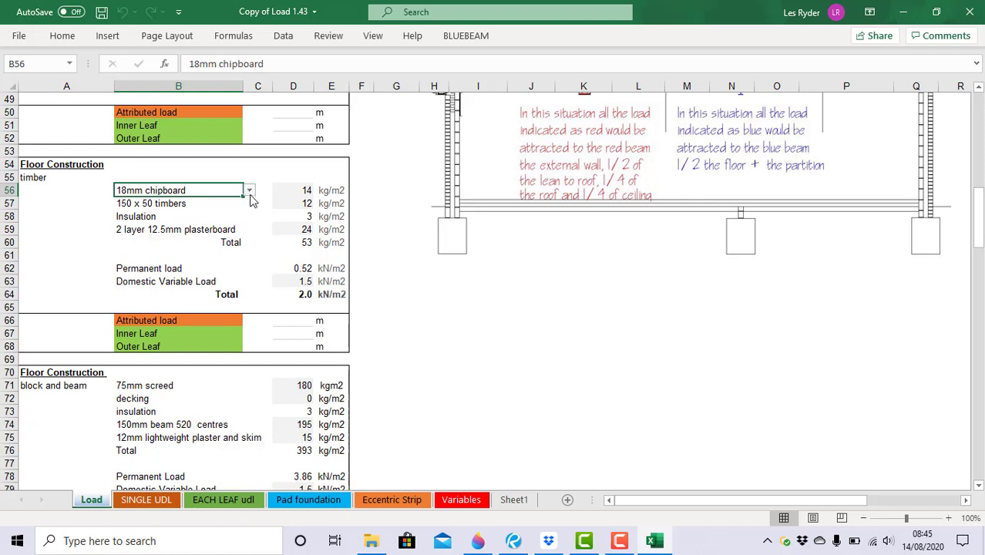
pyautogui.click(250, 193)
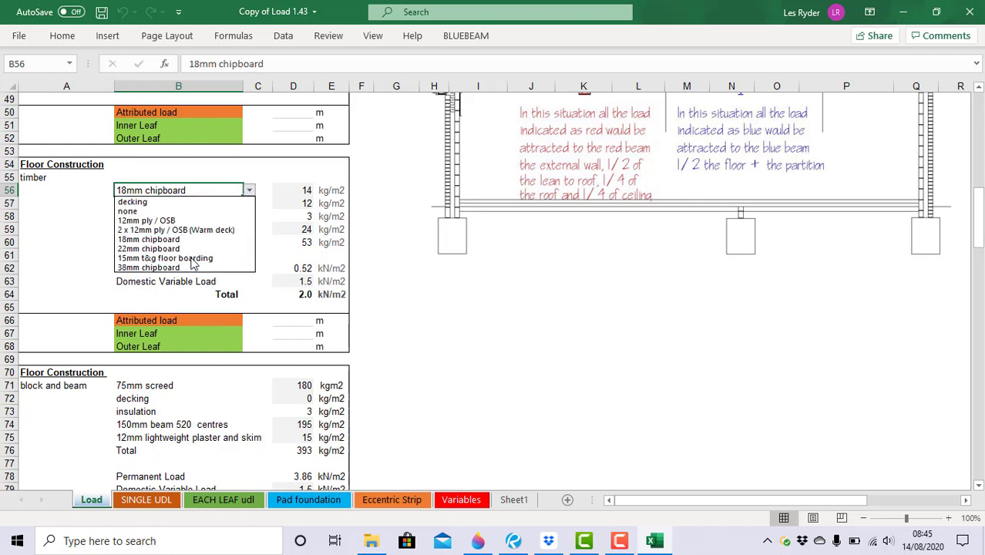
pyautogui.click(184, 248)
pyautogui.click(249, 190)
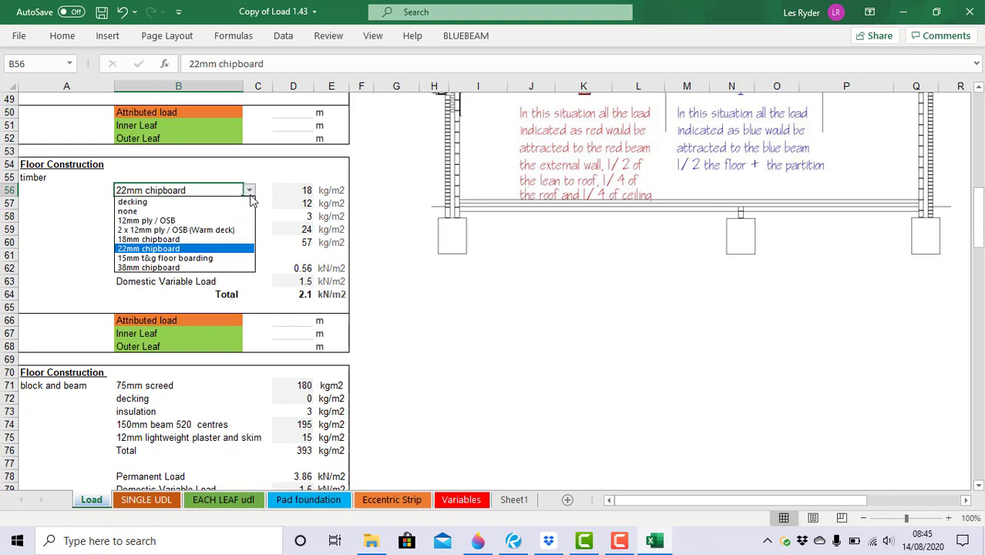
pyautogui.click(217, 265)
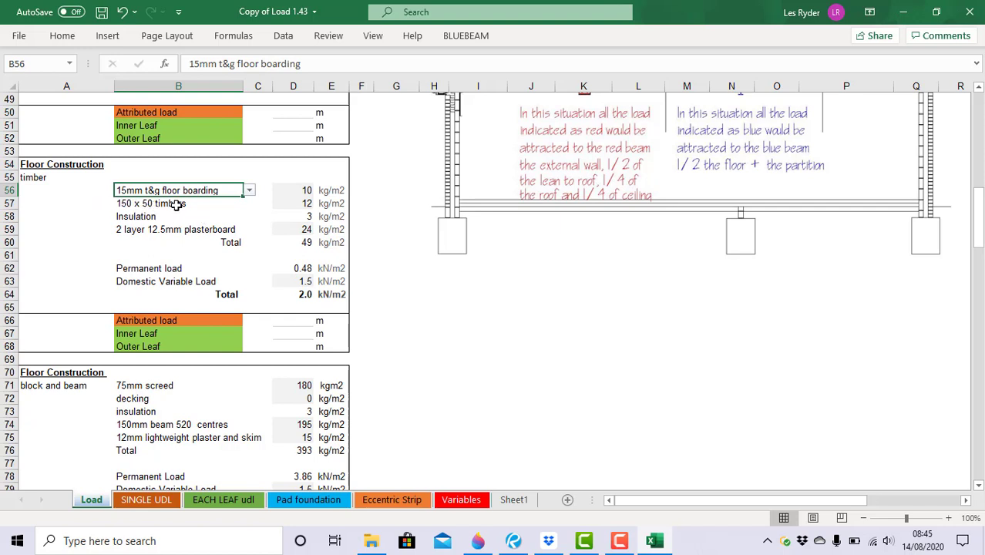
pyautogui.click(176, 204)
pyautogui.click(249, 203)
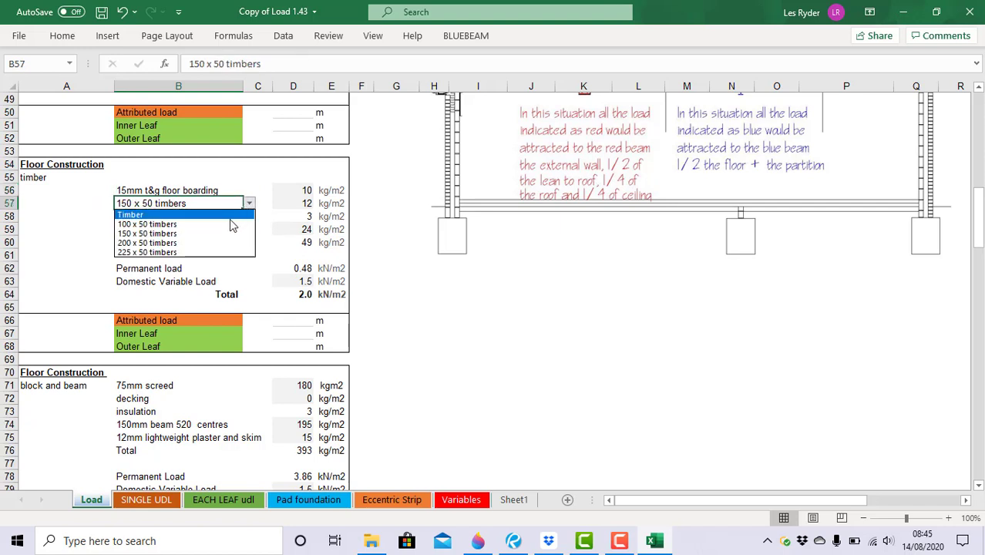
pyautogui.click(216, 244)
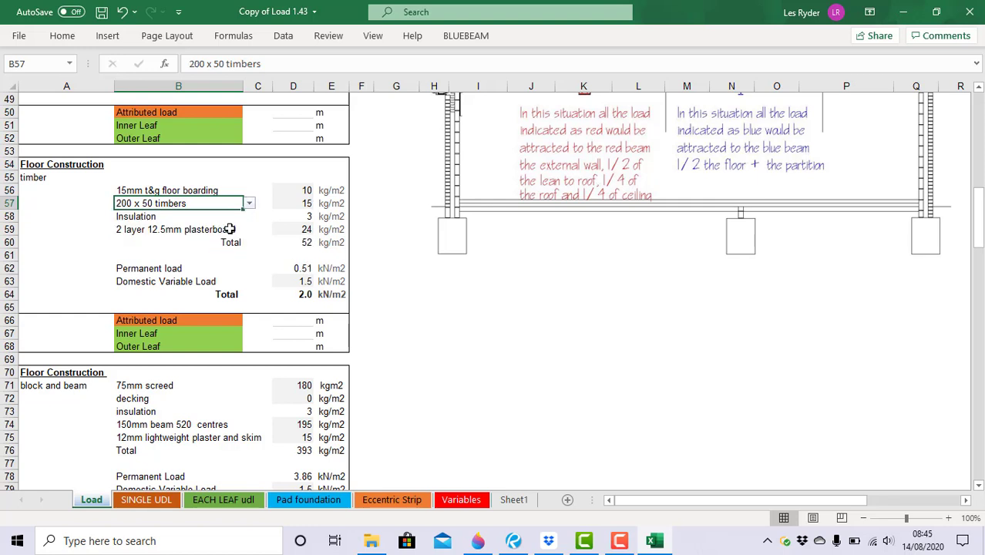
# Change the timber floor insulation weight from 3 to 5 kg/m2.
pyautogui.click(160, 216)
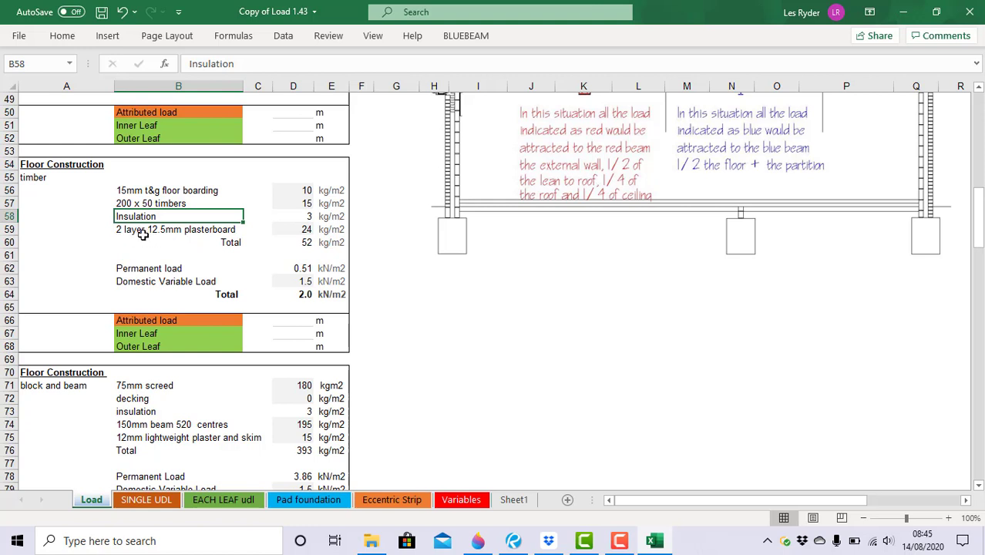
pyautogui.click(303, 217)
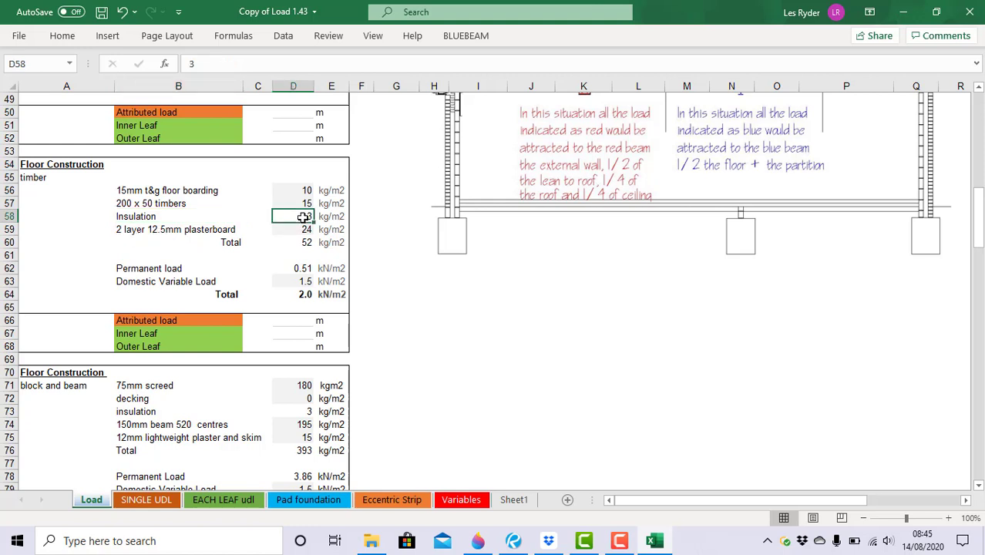
pyautogui.write('5')
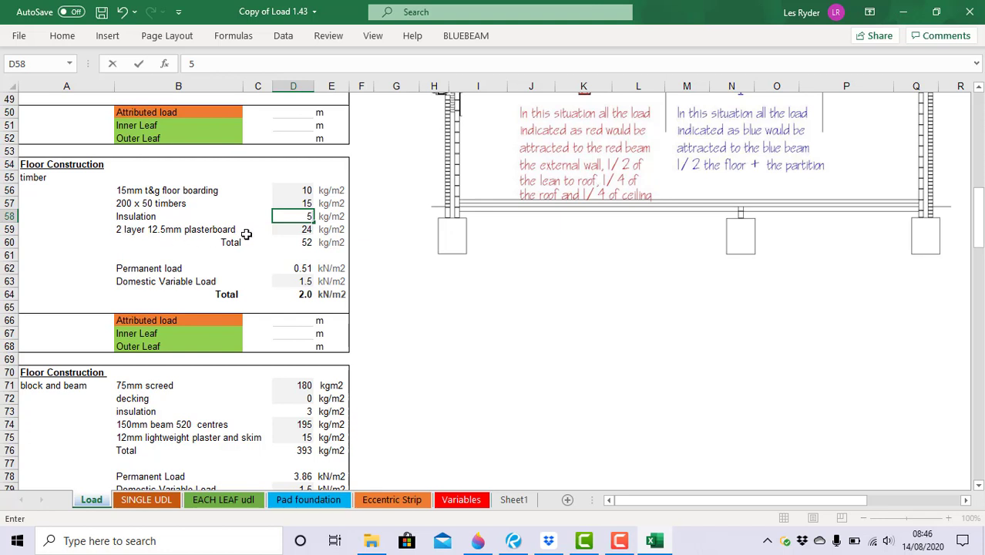
pyautogui.click(223, 229)
# Try 1 layer 12.5mm plasterboard under the timber floor, then revert to 2 layers.
pyautogui.click(249, 229)
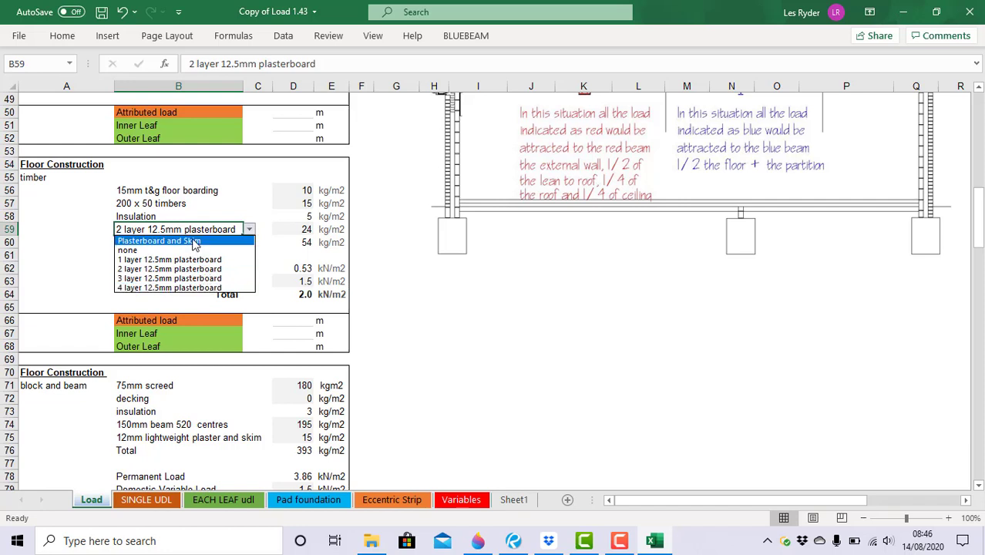
pyautogui.click(197, 260)
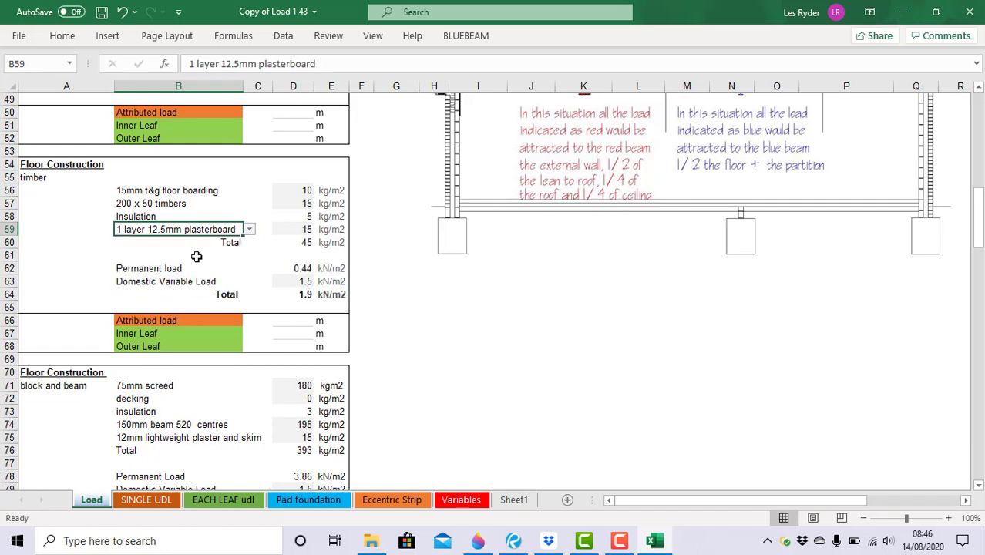
pyautogui.click(249, 230)
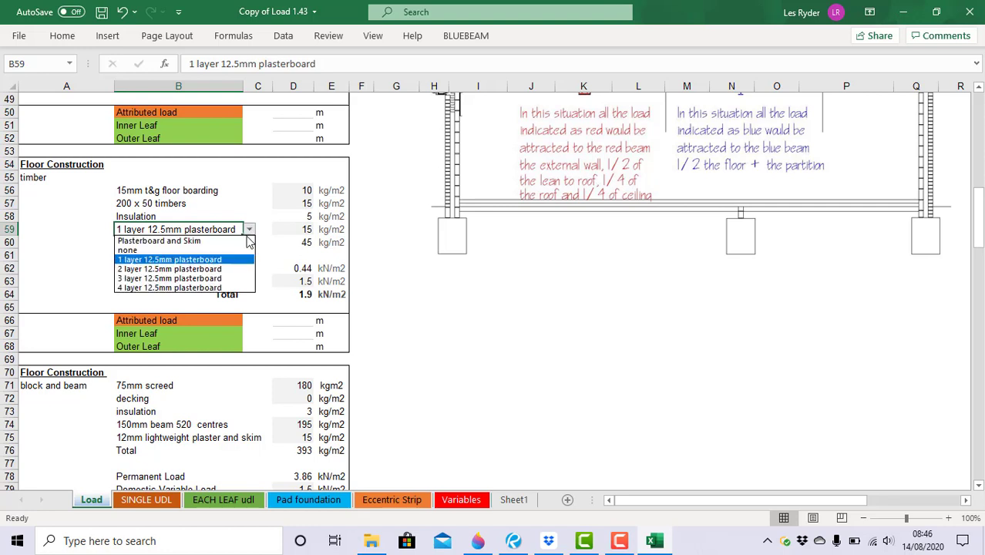
pyautogui.click(238, 268)
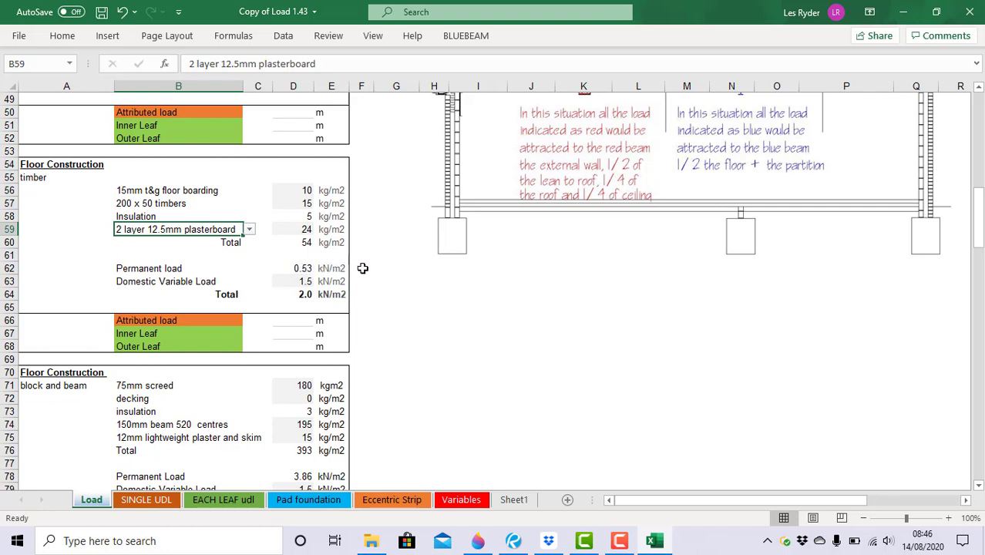
pyautogui.press('Down')
pyautogui.press('Down')
pyautogui.press('Down')
pyautogui.press('Down')
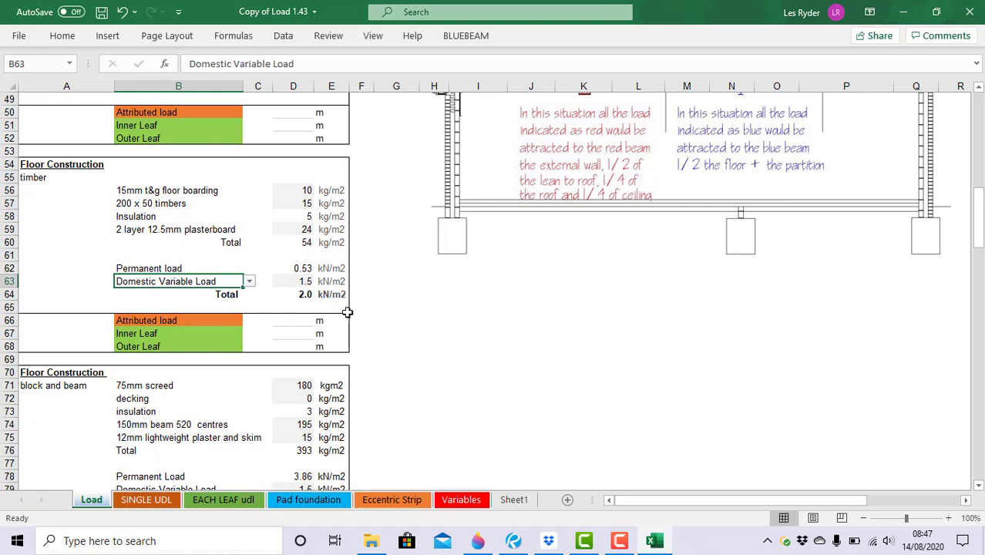
pyautogui.click(249, 283)
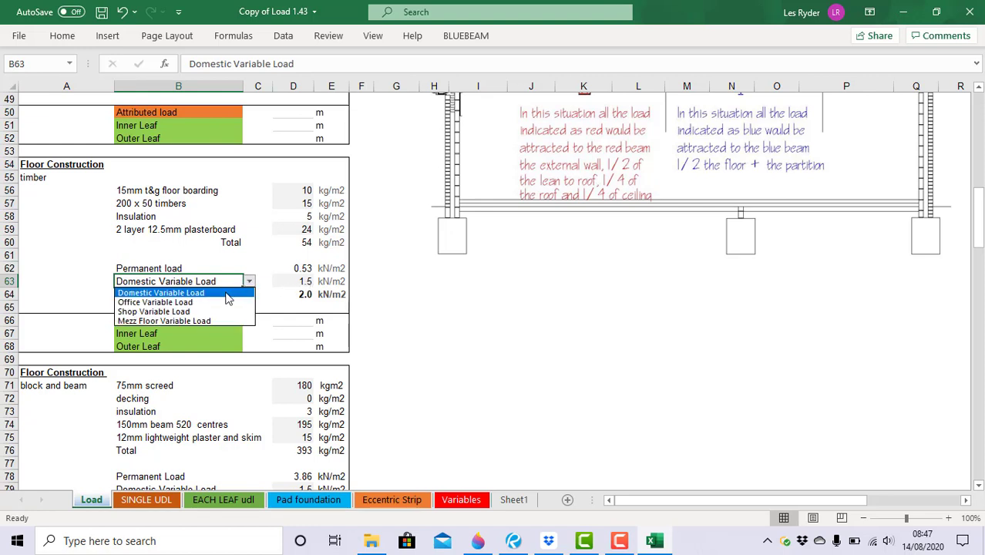
pyautogui.click(154, 311)
pyautogui.click(249, 281)
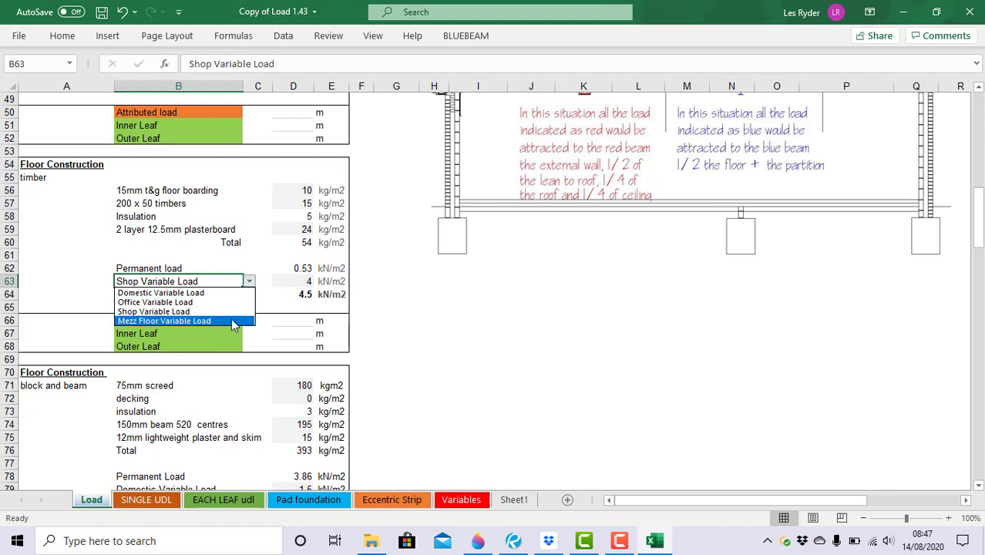
pyautogui.click(234, 321)
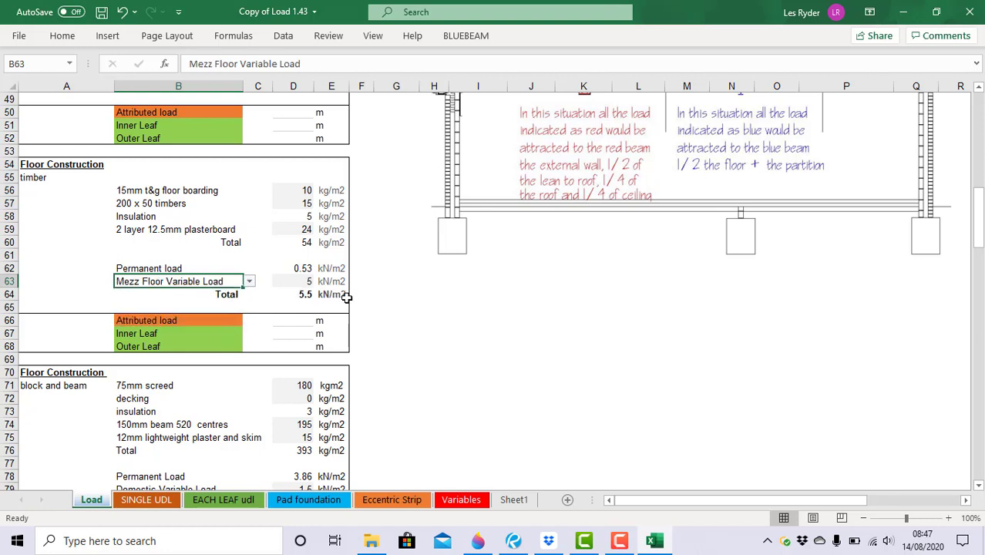
pyautogui.click(249, 281)
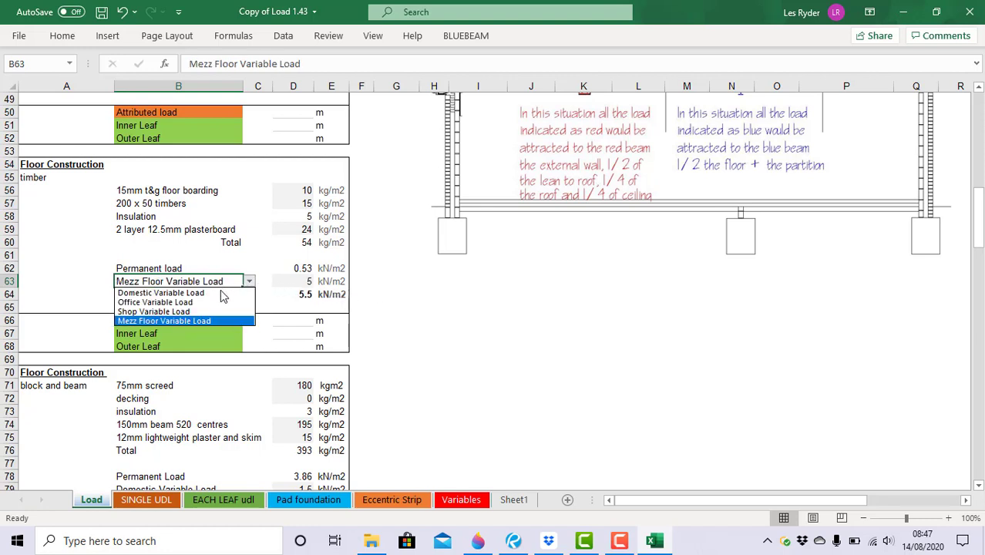
pyautogui.click(218, 293)
pyautogui.click(433, 332)
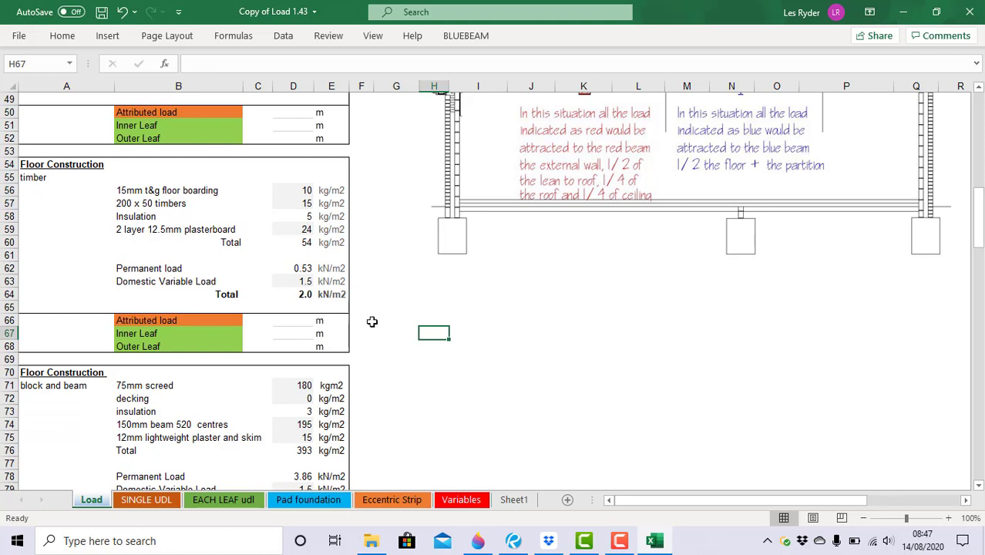
# Enter 0.6 m as the timber floor's attributed load in cell D66.
pyautogui.click(294, 319)
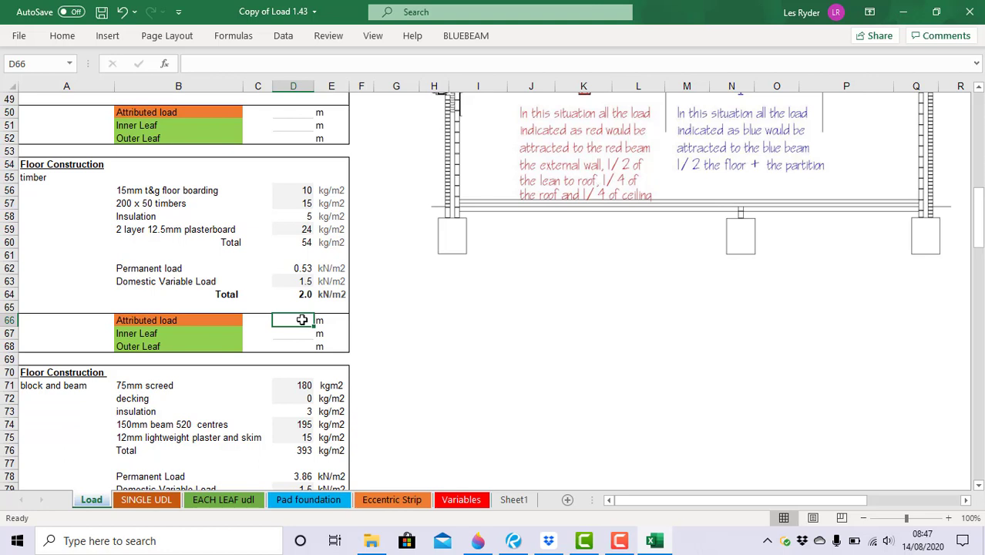
pyautogui.write('0.')
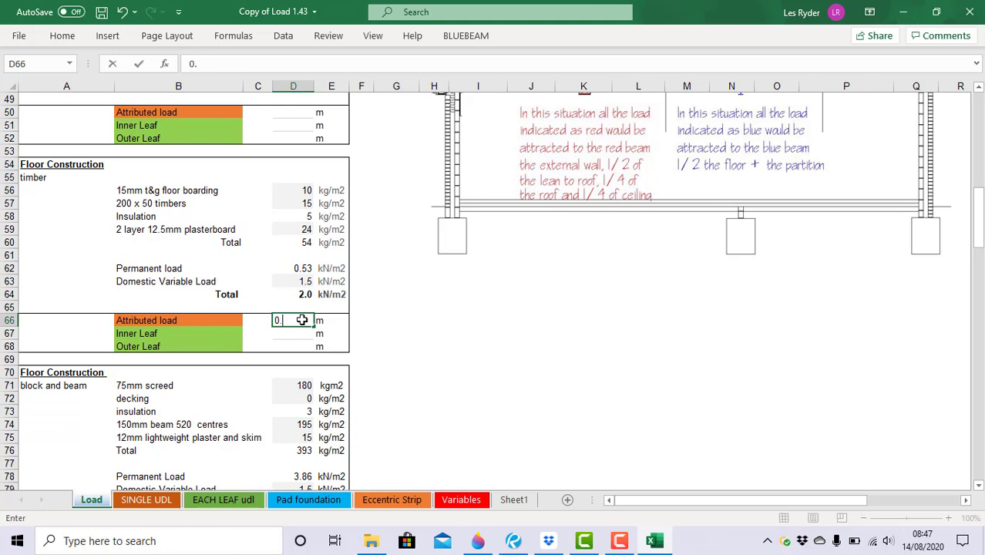
pyautogui.write('6')
pyautogui.click(410, 343)
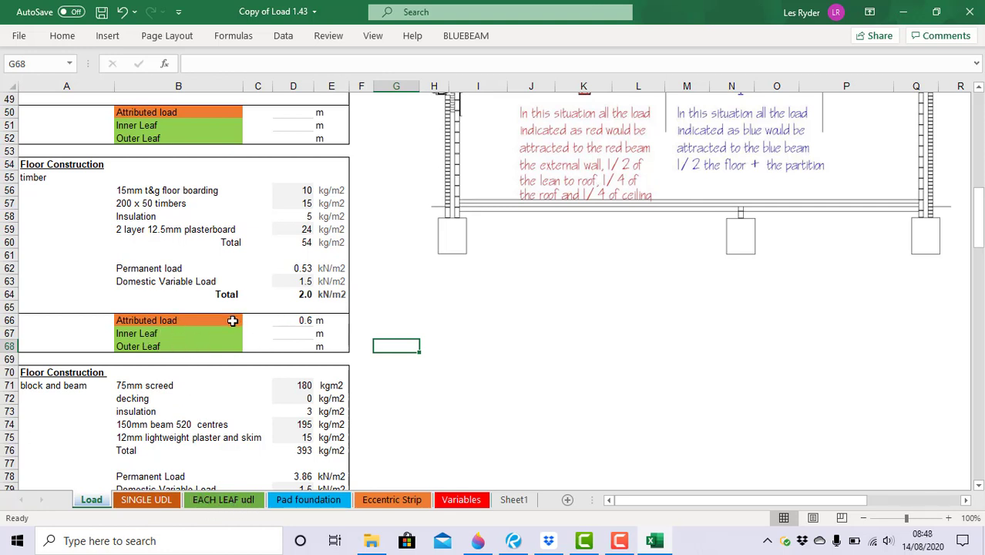
# On the SINGLE UDL sheet, tick 0 and (Blanks) in the Select filter to list every row.
pyautogui.click(147, 500)
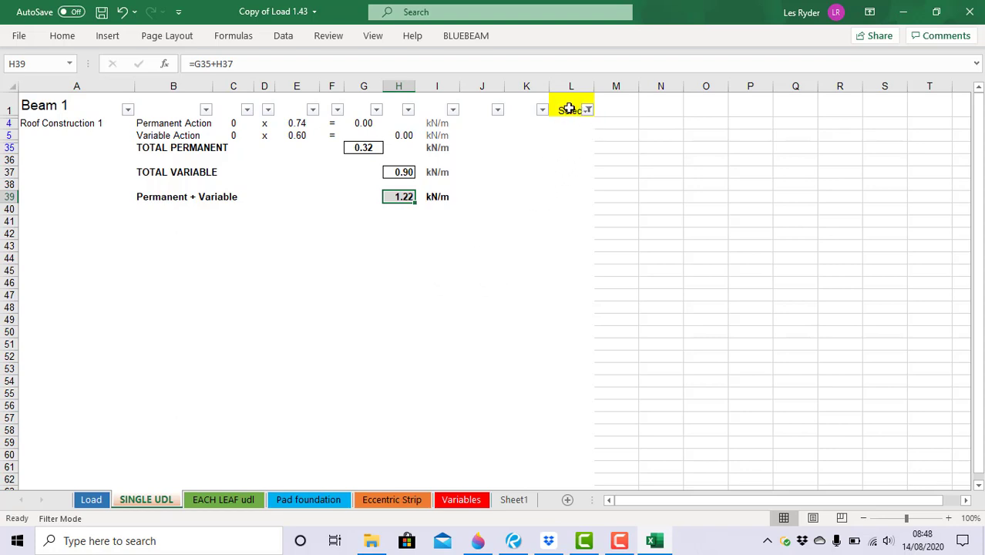
pyautogui.click(588, 112)
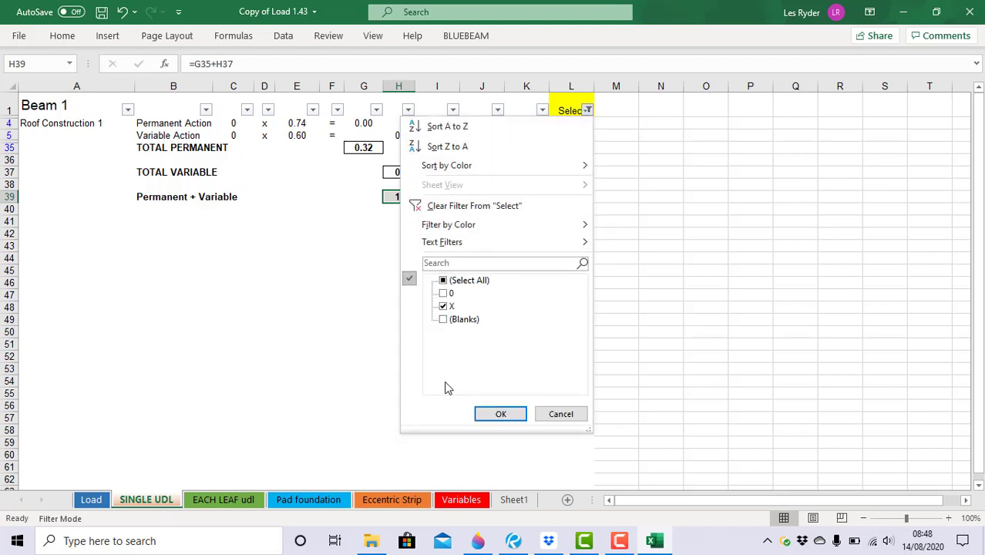
pyautogui.click(444, 293)
pyautogui.click(444, 321)
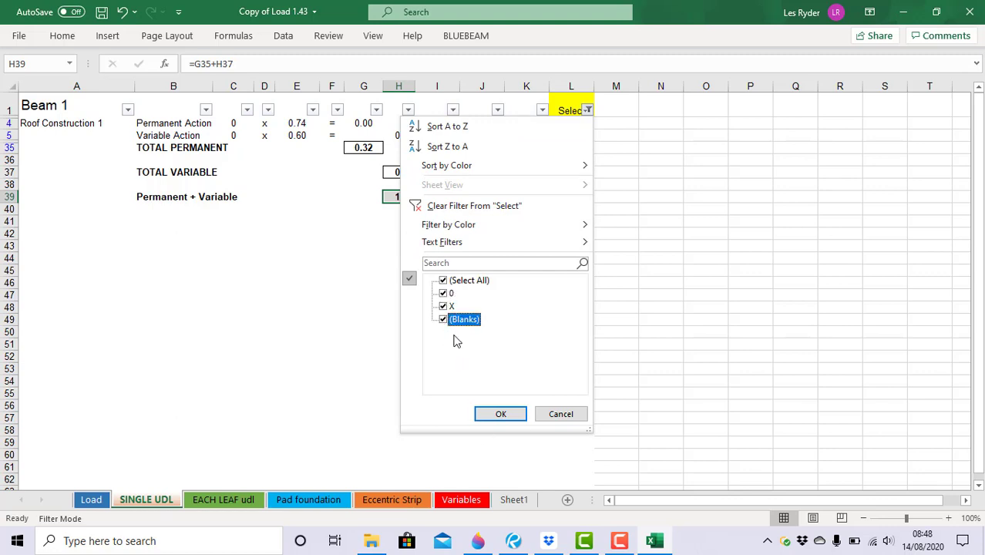
pyautogui.click(503, 415)
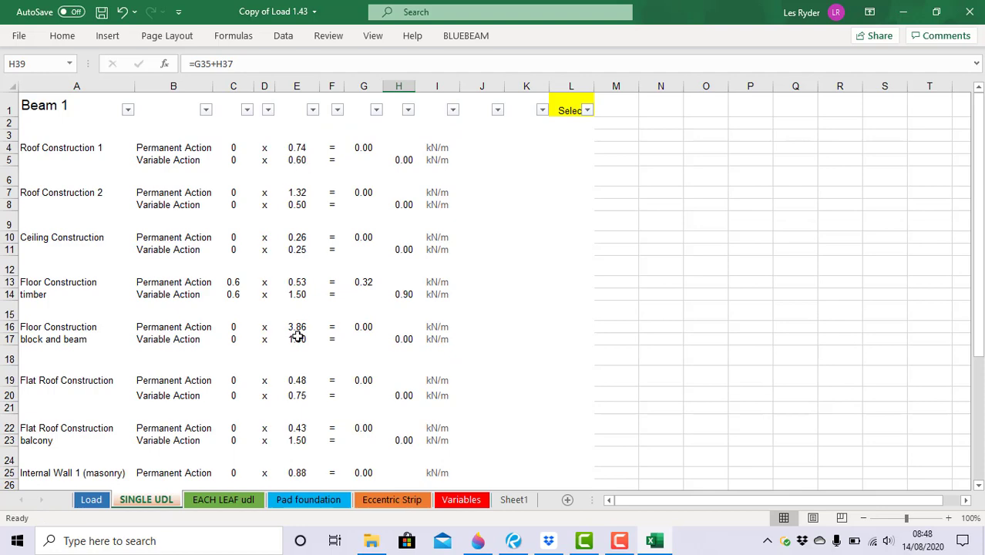
pyautogui.scroll(-7, 297, 337)
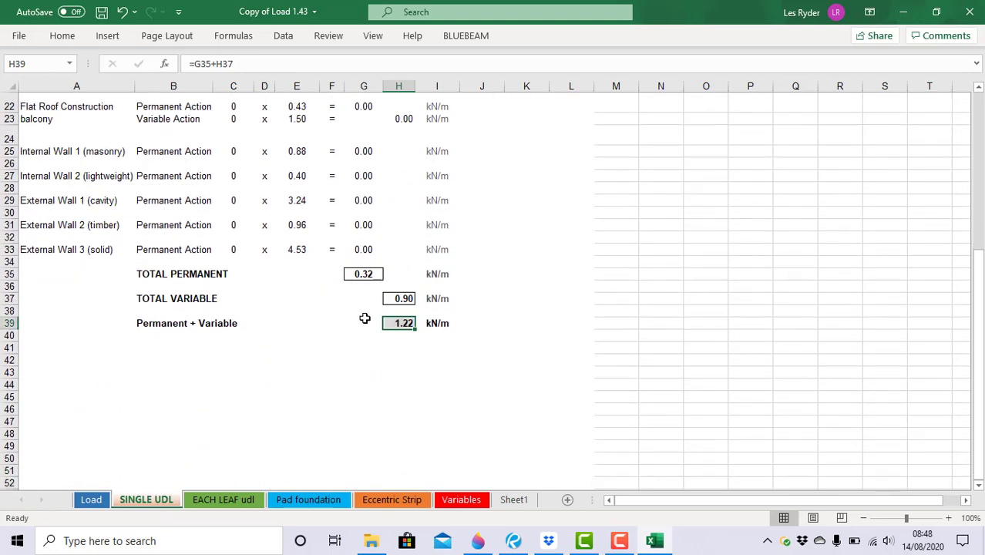
pyautogui.scroll(7, 433, 314)
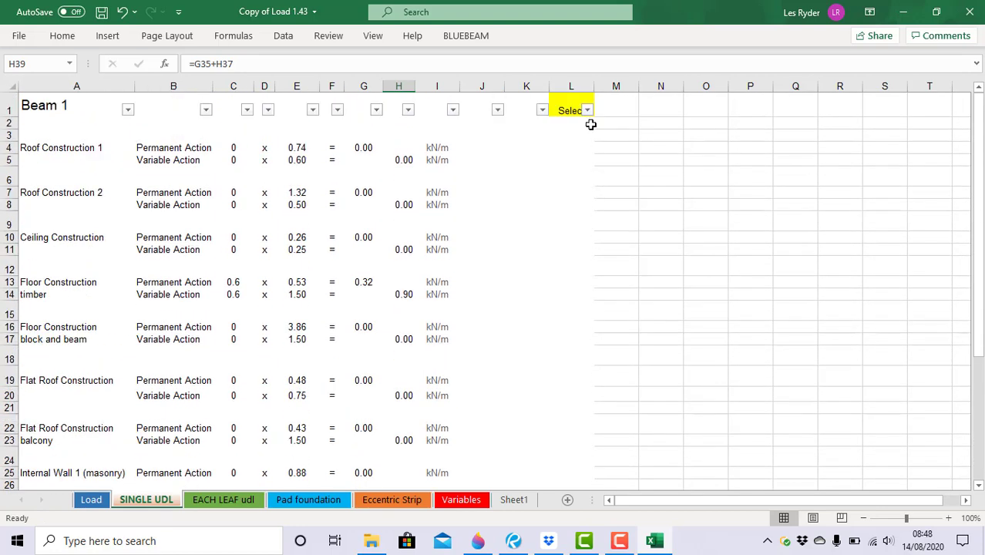
# Filter the Select column to X only, hiding the 0 and blank rows.
pyautogui.click(588, 110)
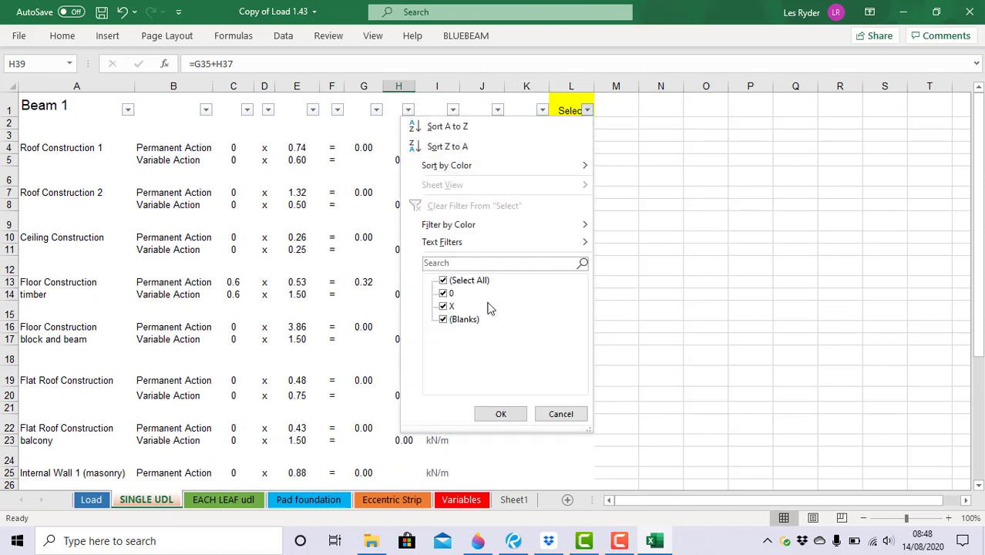
pyautogui.click(445, 282)
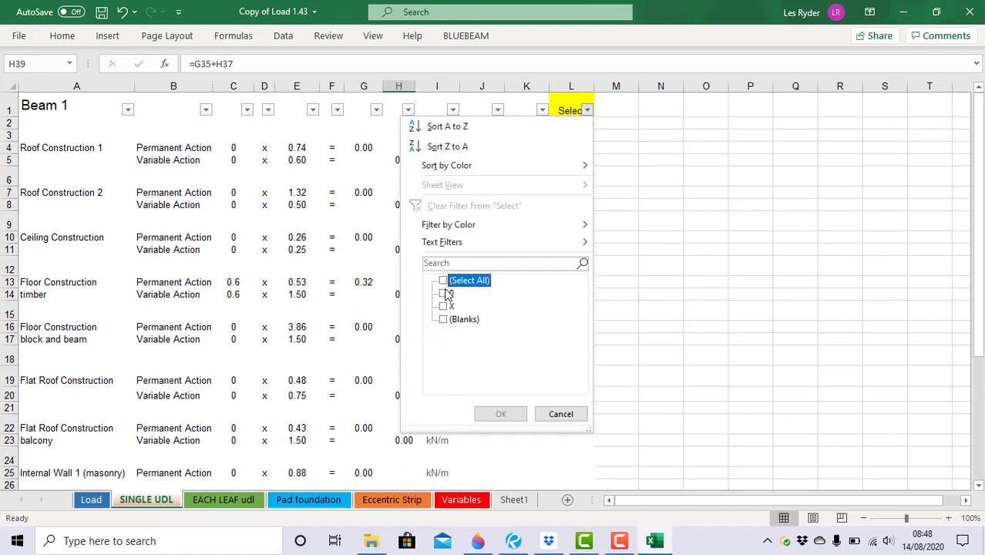
pyautogui.click(444, 281)
pyautogui.click(444, 308)
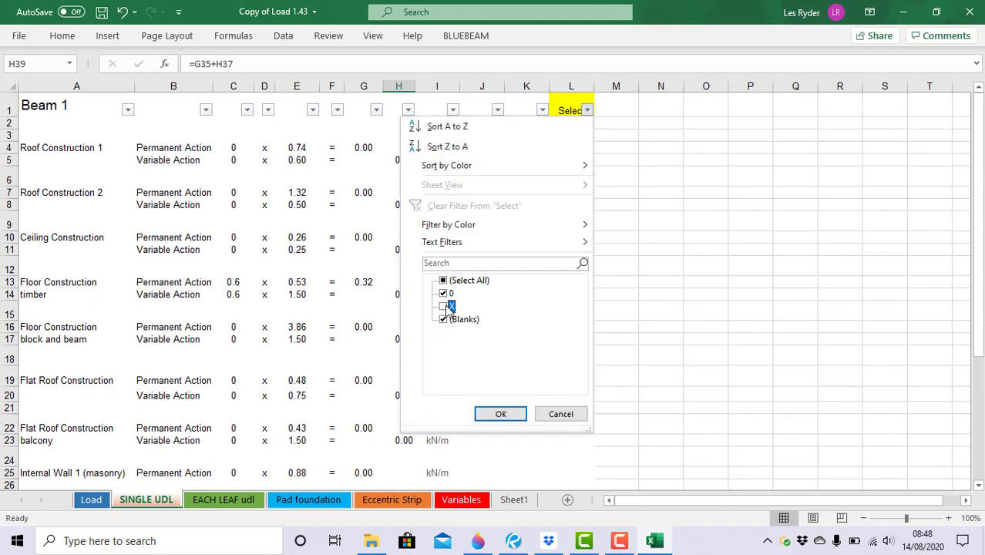
pyautogui.click(445, 306)
pyautogui.click(444, 293)
pyautogui.click(444, 319)
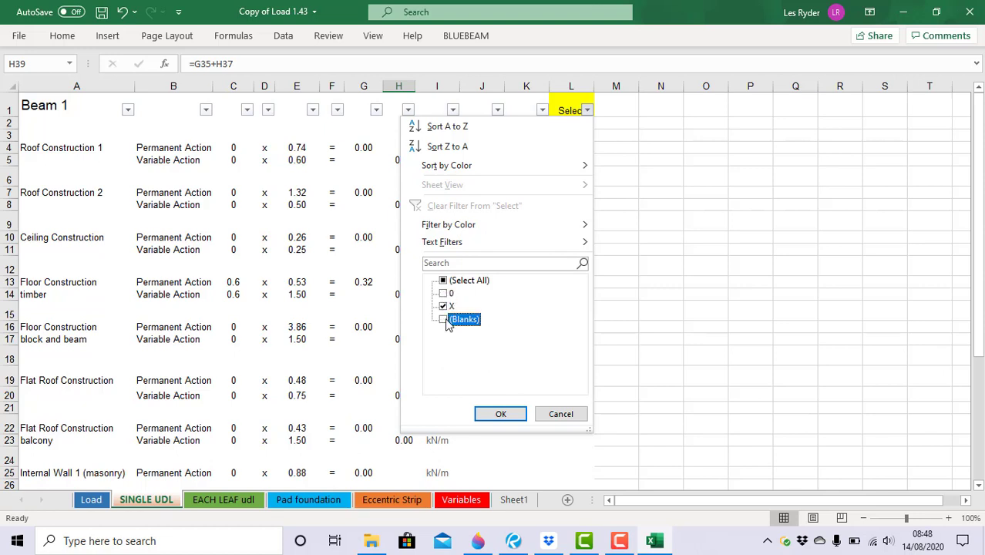
pyautogui.click(501, 418)
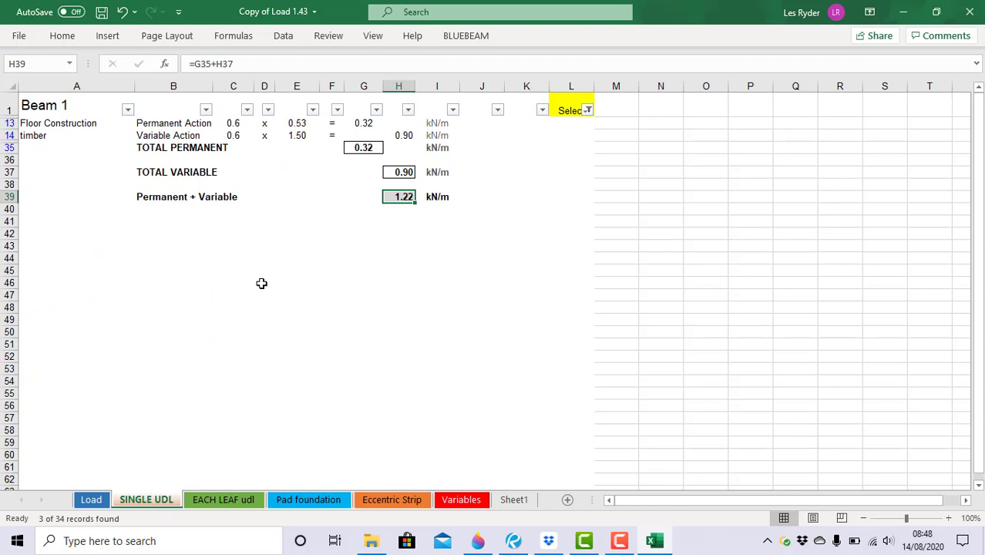
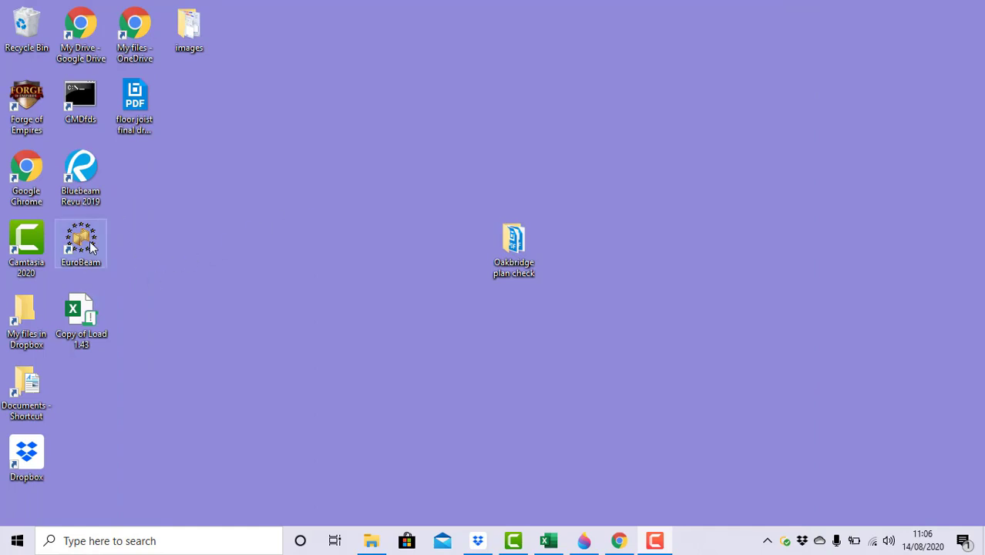
# Launch EuroBeam, enter the user's initials, and accept the licence agreement.
pyautogui.doubleClick(91, 246)
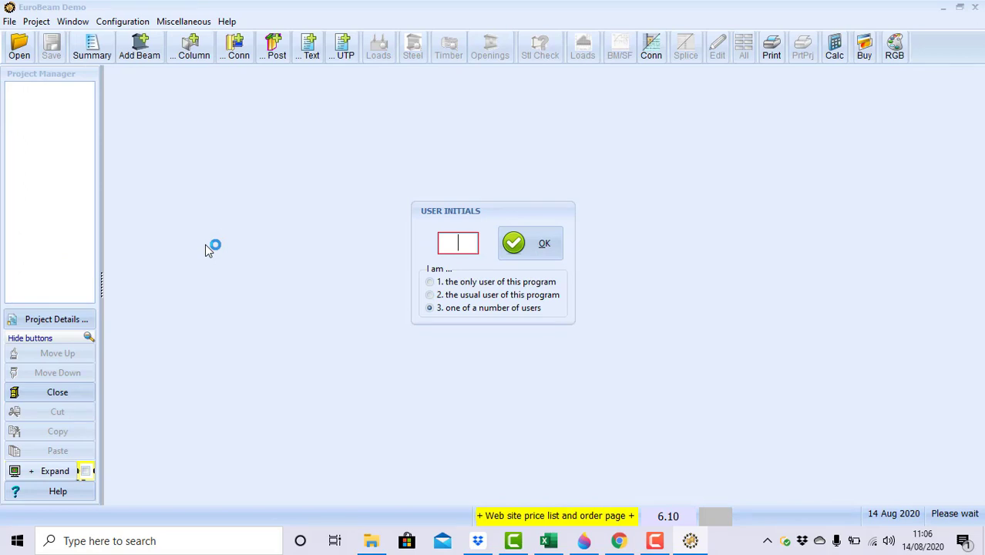
pyautogui.write('ES')
pyautogui.click(524, 248)
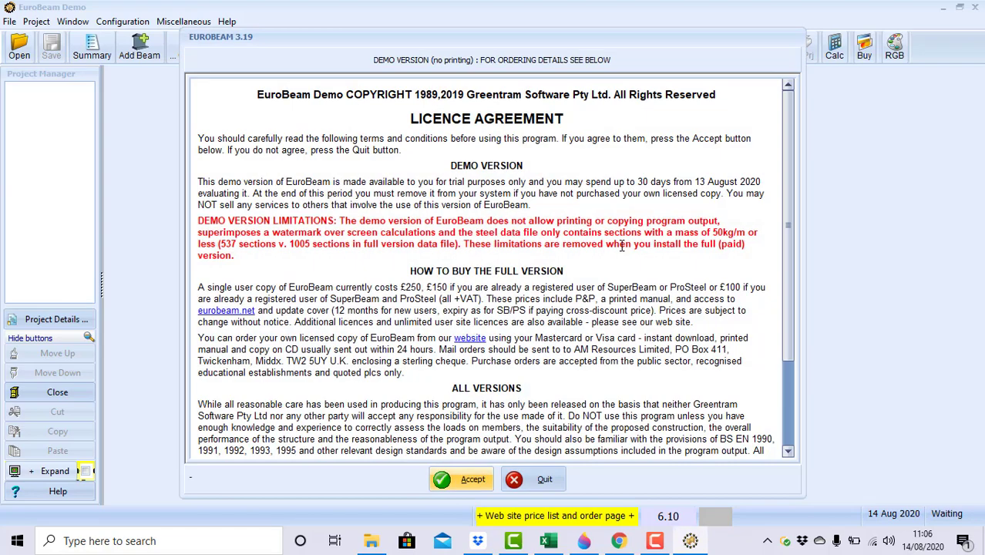
pyautogui.click(472, 480)
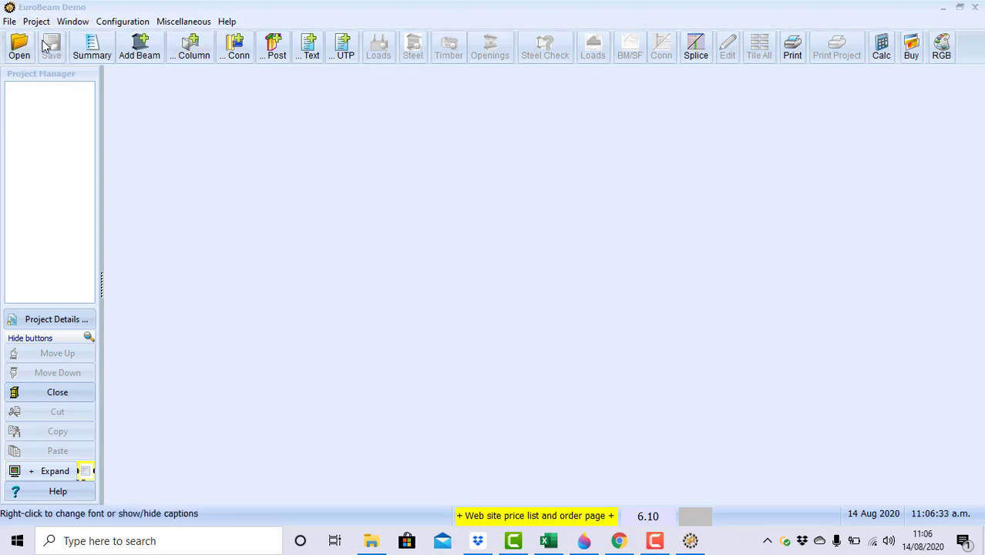
# Create a new project with the site address filled in and the job named 'Floor Joist'.
pyautogui.click(10, 23)
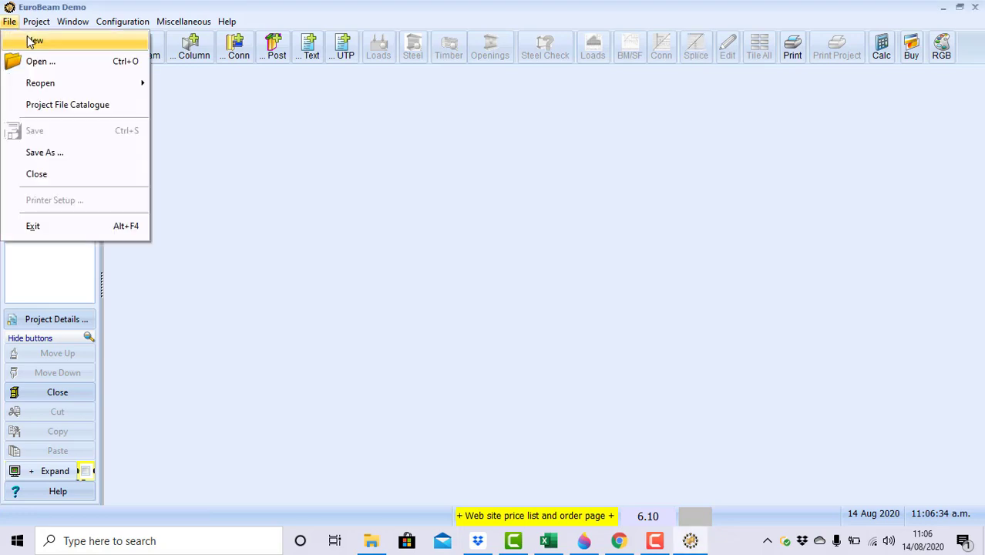
pyautogui.click(34, 43)
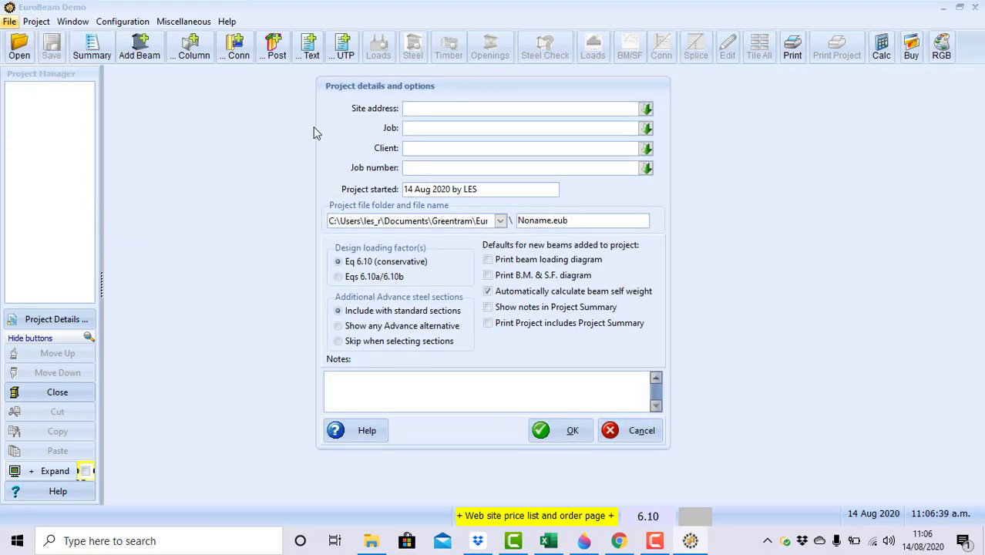
pyautogui.press('Tab')
pyautogui.write('Floor Joist')
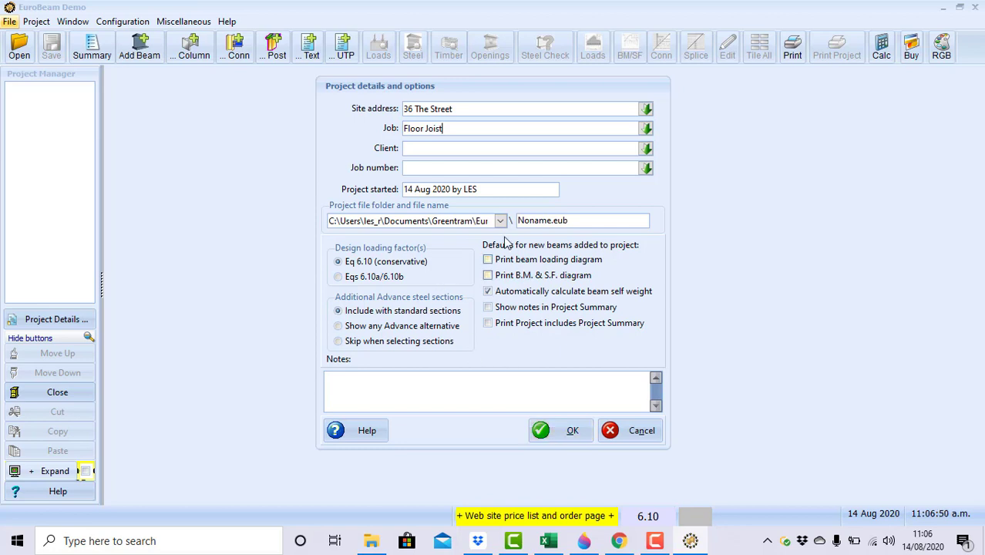
pyautogui.click(543, 431)
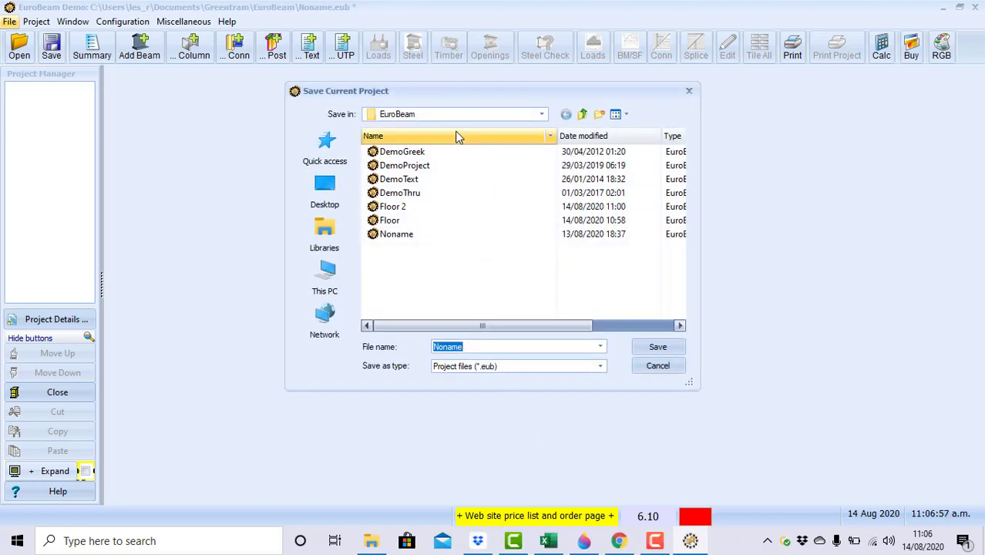
# Replace the default Noname file name with 'Floor 3' and save the project.
pyautogui.click(489, 346)
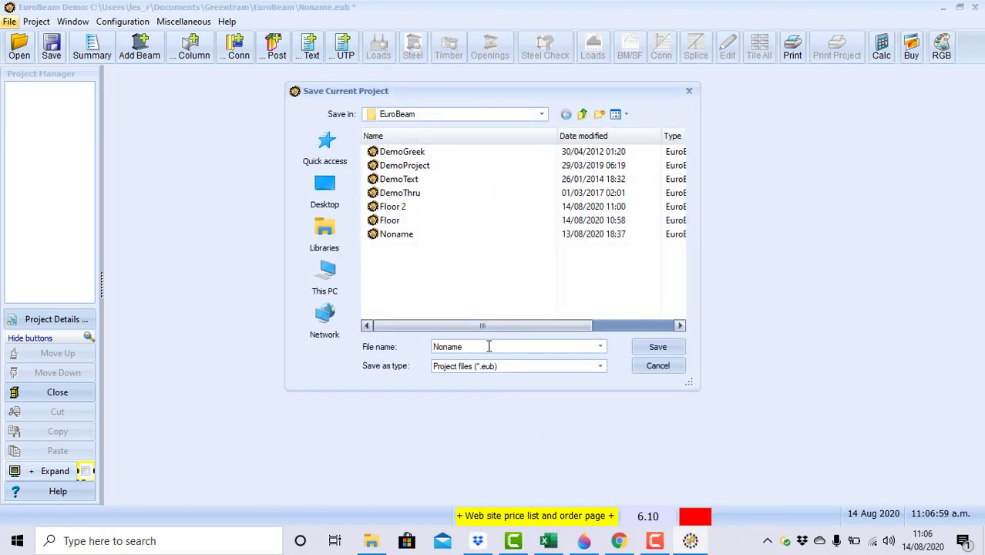
pyautogui.press('BackSpace')
pyautogui.press('BackSpace')
pyautogui.press('BackSpace')
pyautogui.press('BackSpace')
pyautogui.press('BackSpace')
pyautogui.press('BackSpace')
pyautogui.write('Fl')
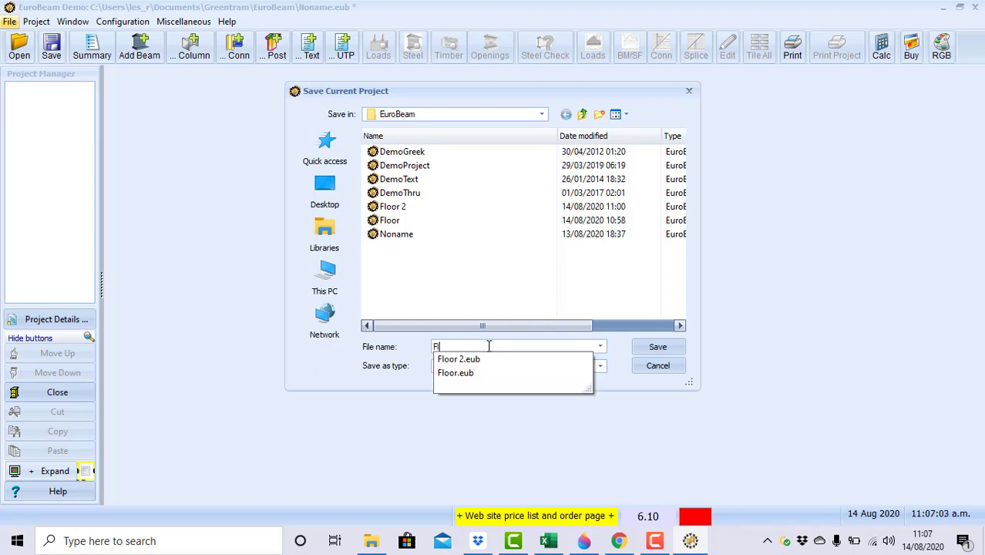
pyautogui.write('oor ')
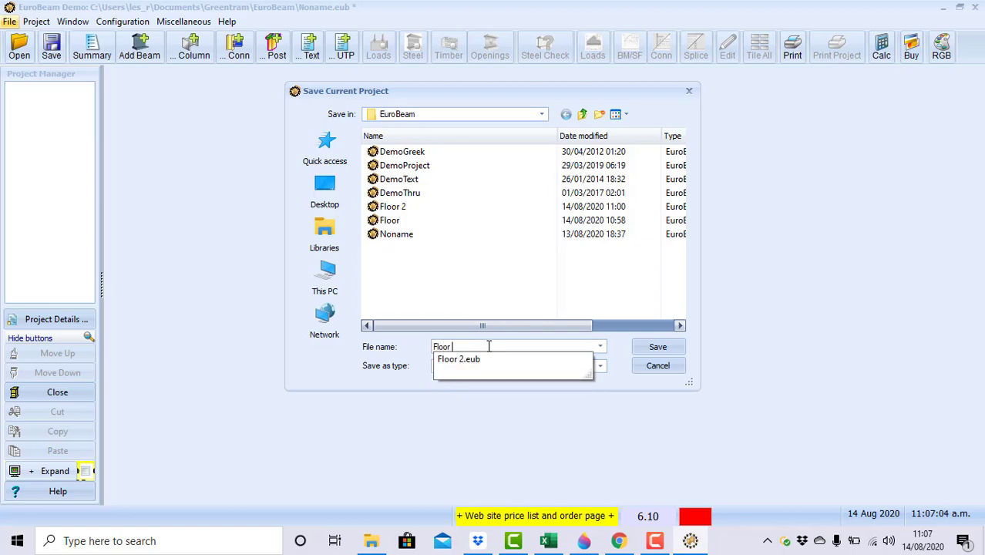
pyautogui.write('3')
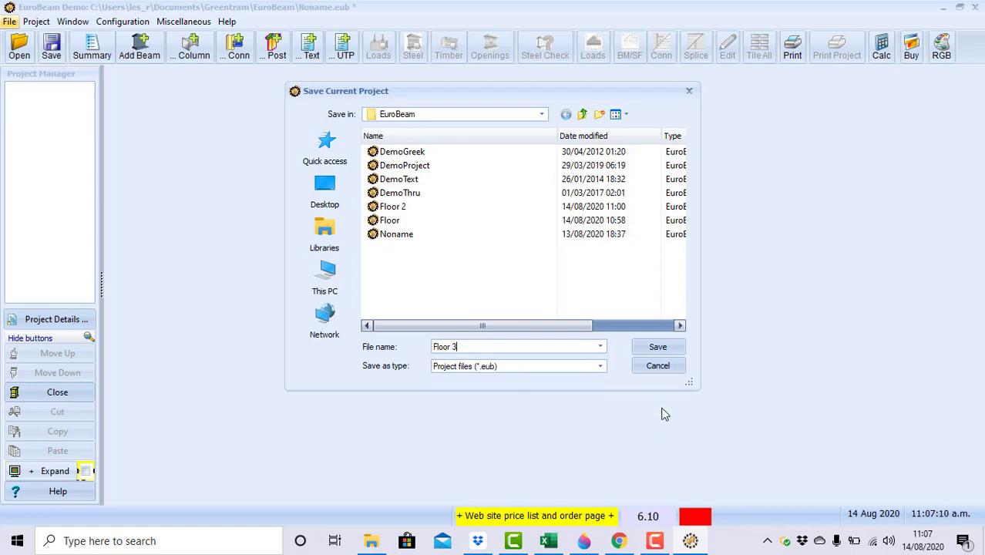
pyautogui.click(660, 347)
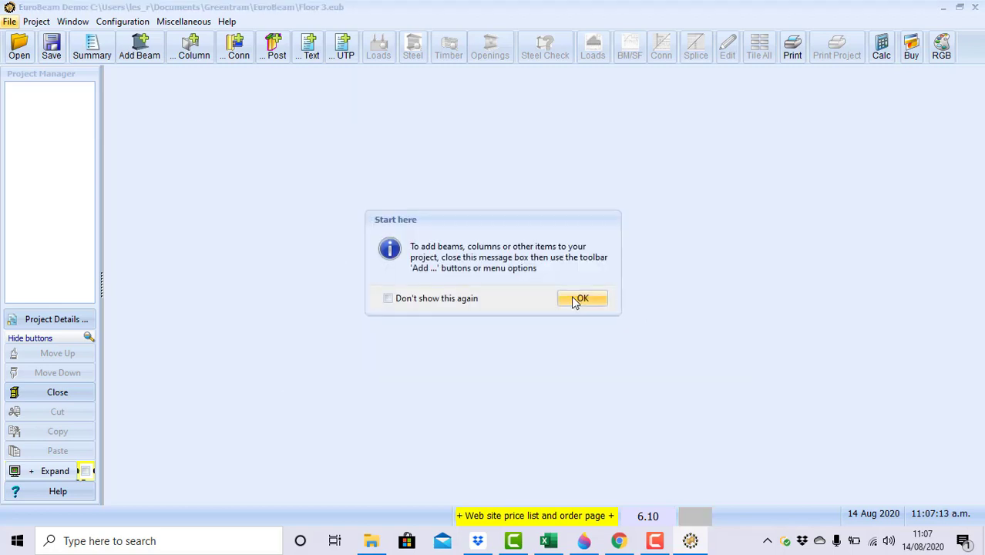
# Dismiss the Start here message and add a timber beam to the project.
pyautogui.click(577, 299)
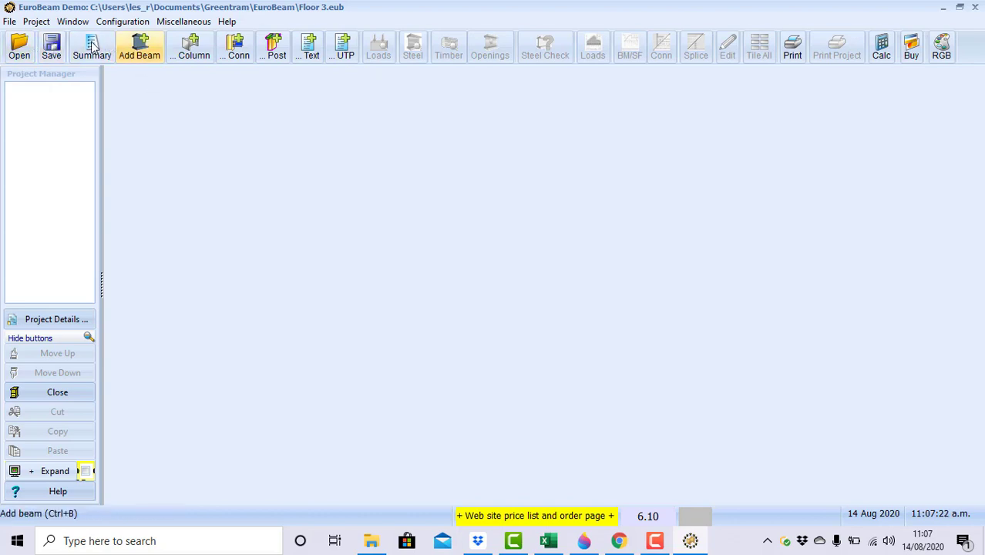
pyautogui.click(141, 48)
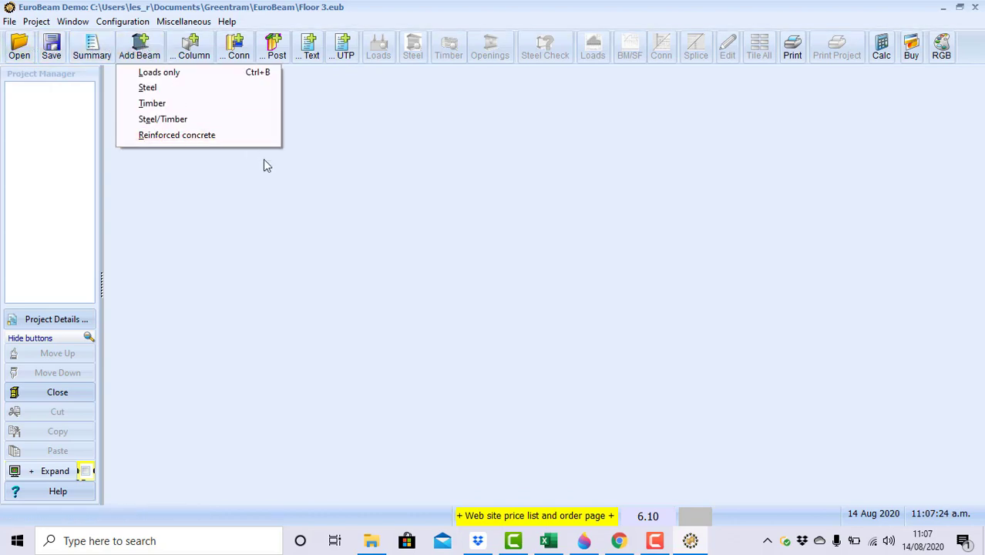
pyautogui.click(170, 105)
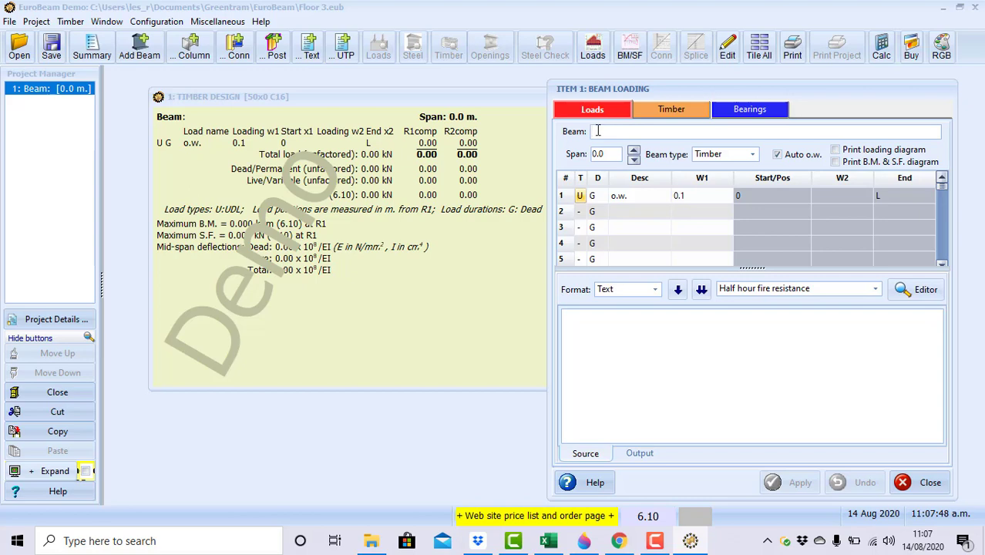
# Name the beam 'Floor Joist' and set its span to 3.9 m.
pyautogui.write('Floor Joist')
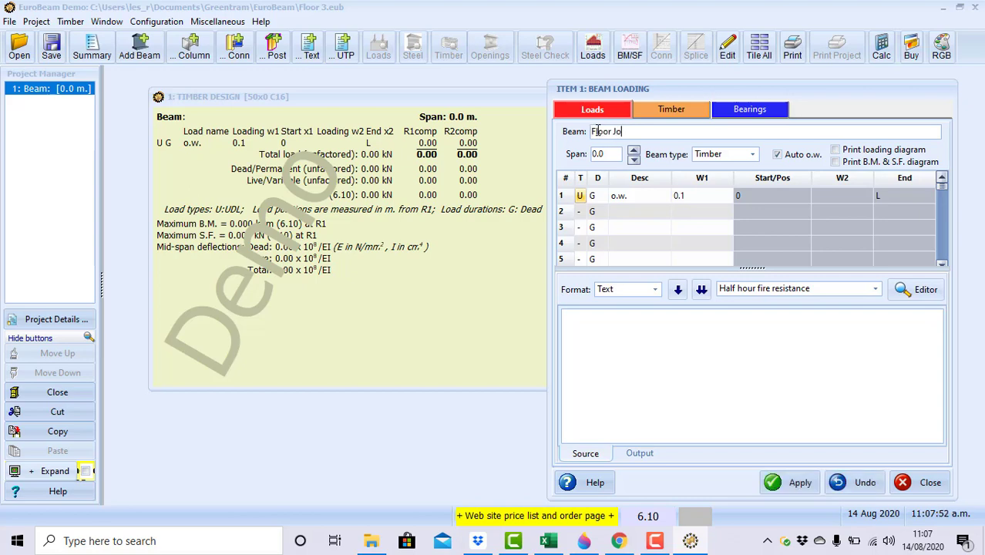
pyautogui.doubleClick(610, 157)
pyautogui.press('BackSpace')
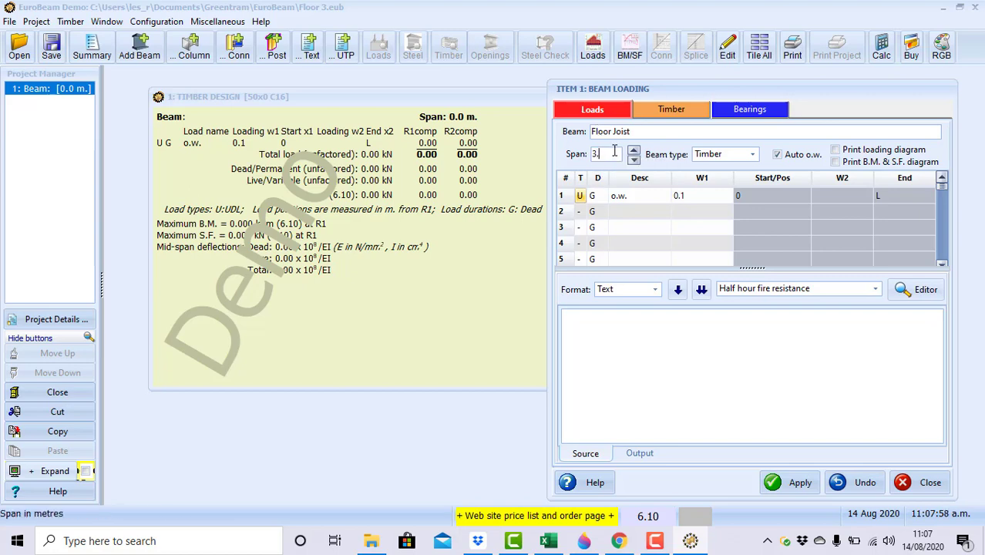
pyautogui.write('3.9')
pyautogui.click(633, 150)
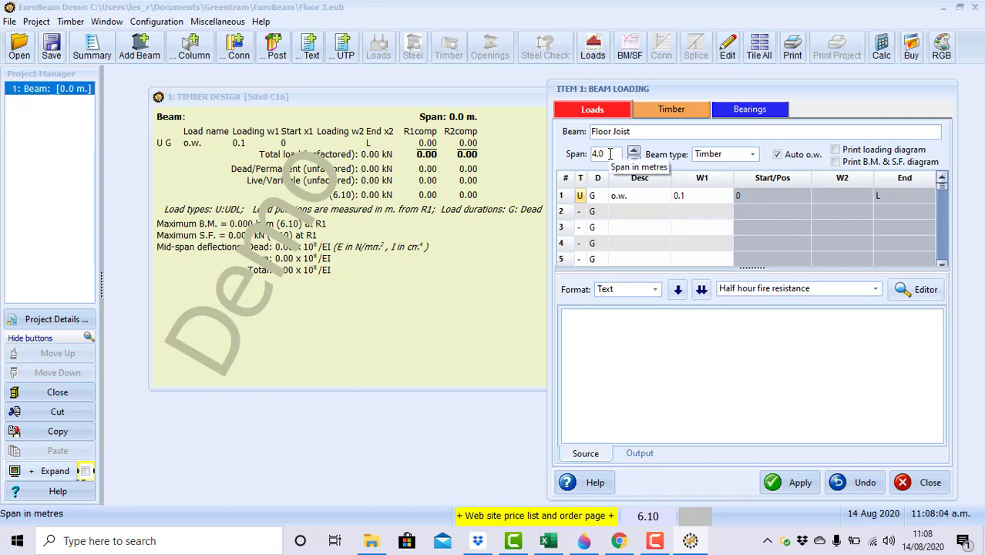
pyautogui.press('BackSpace')
pyautogui.press('BackSpace')
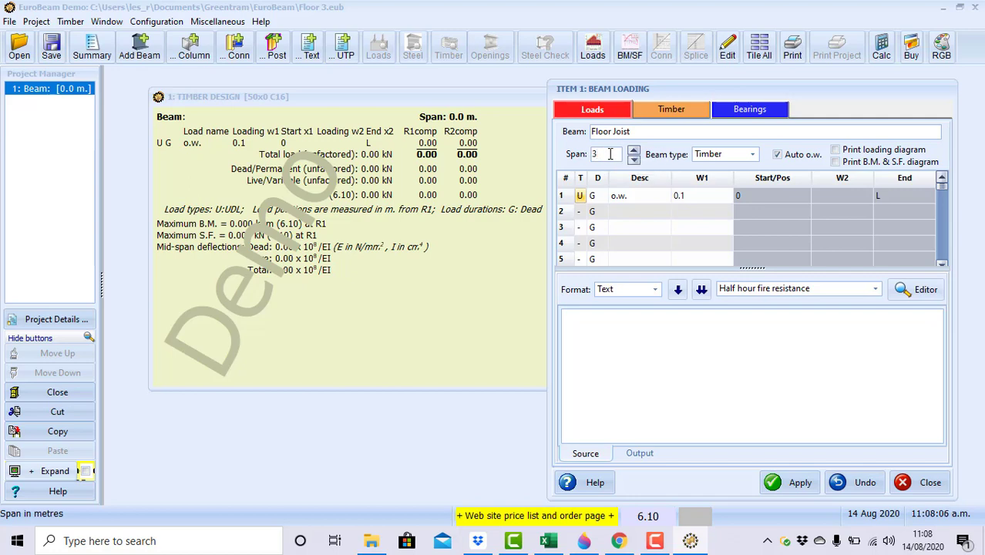
pyautogui.press('Tab')
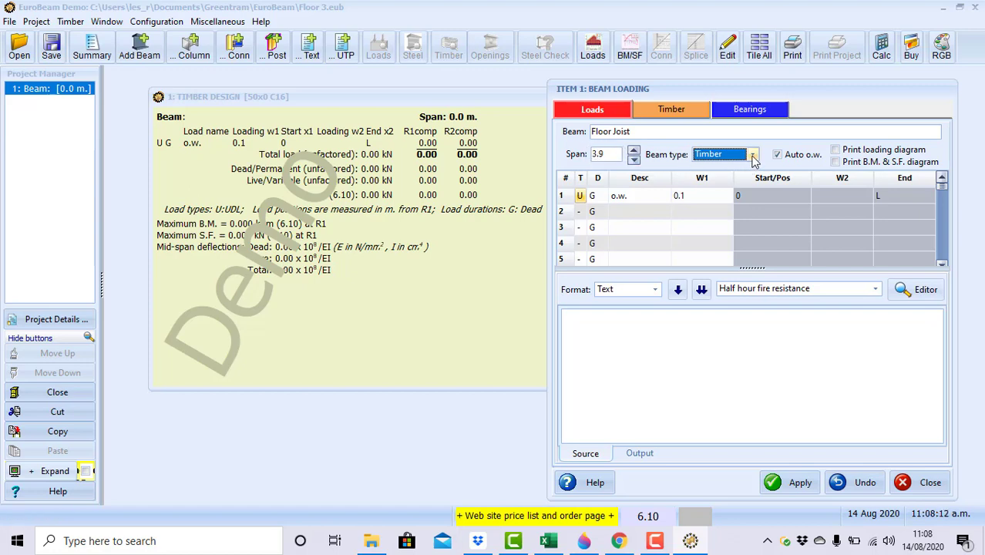
# Keep the beam type as Timber and switch on automatic self-weight.
pyautogui.click(751, 155)
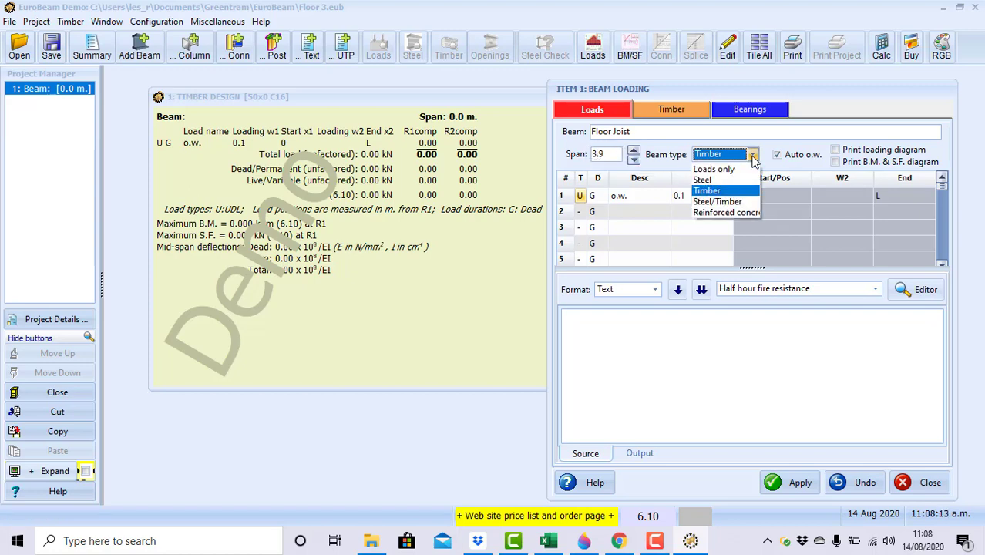
pyautogui.click(719, 191)
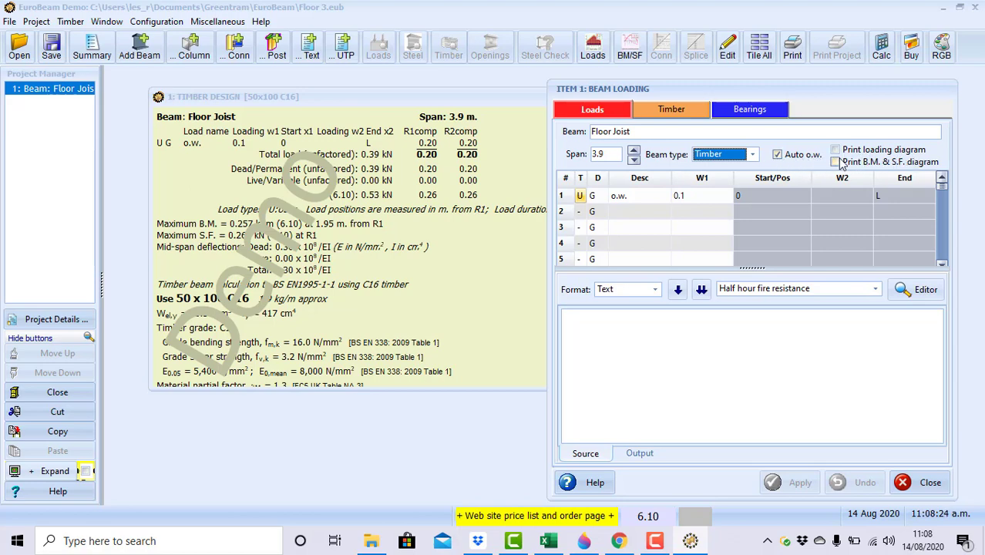
pyautogui.click(777, 155)
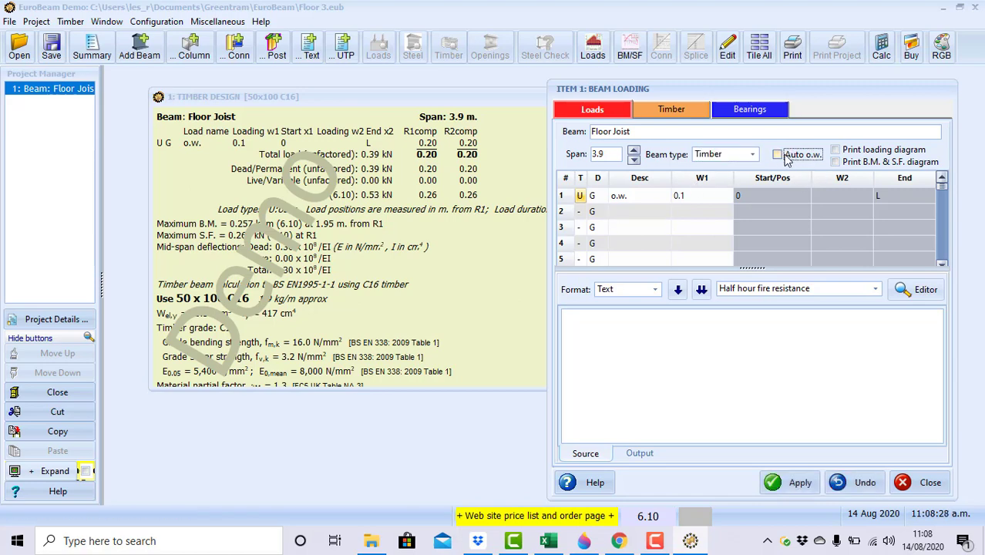
pyautogui.click(780, 155)
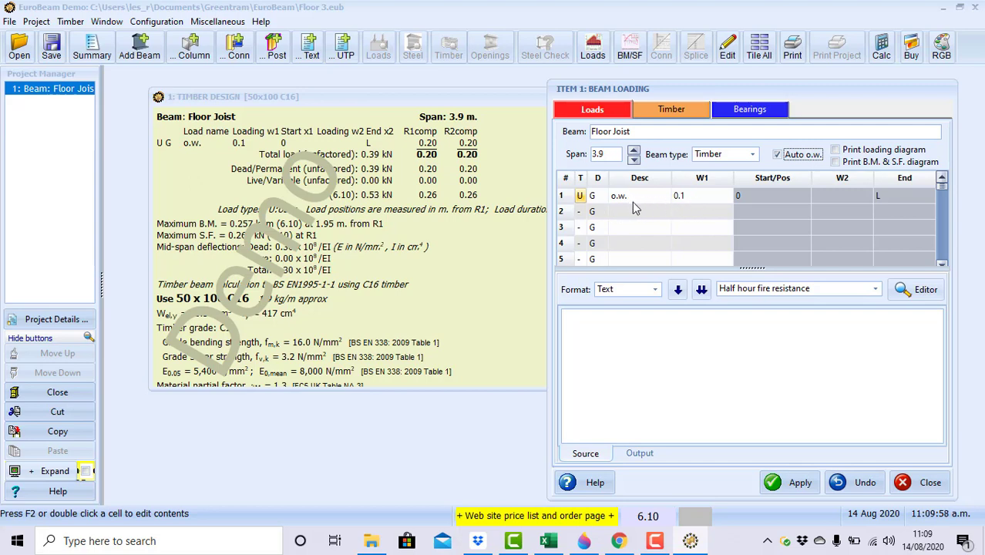
# Change the first load row to a Permanent load of 0.32, checked against the spreadsheet.
pyautogui.doubleClick(629, 196)
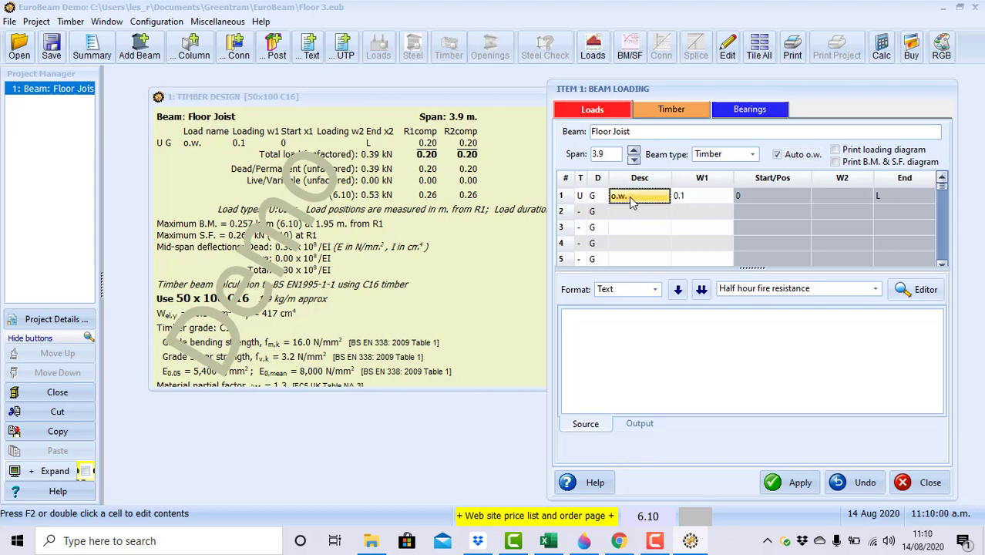
pyautogui.click(689, 195)
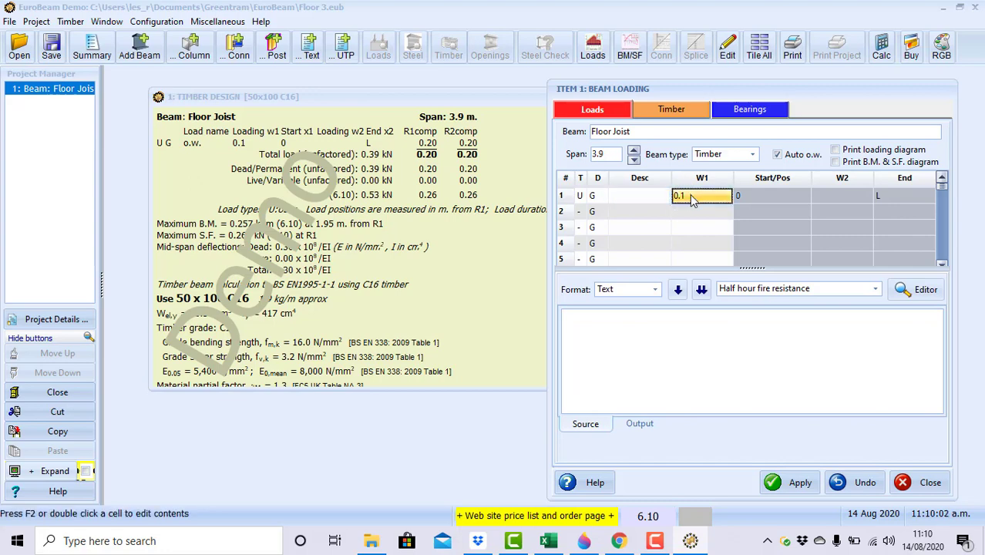
pyautogui.press('BackSpace')
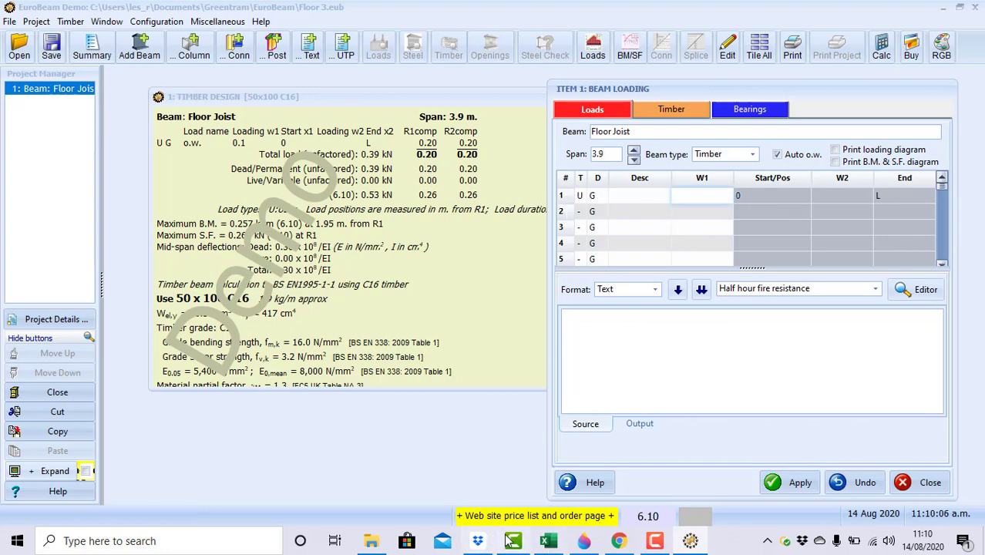
pyautogui.click(548, 541)
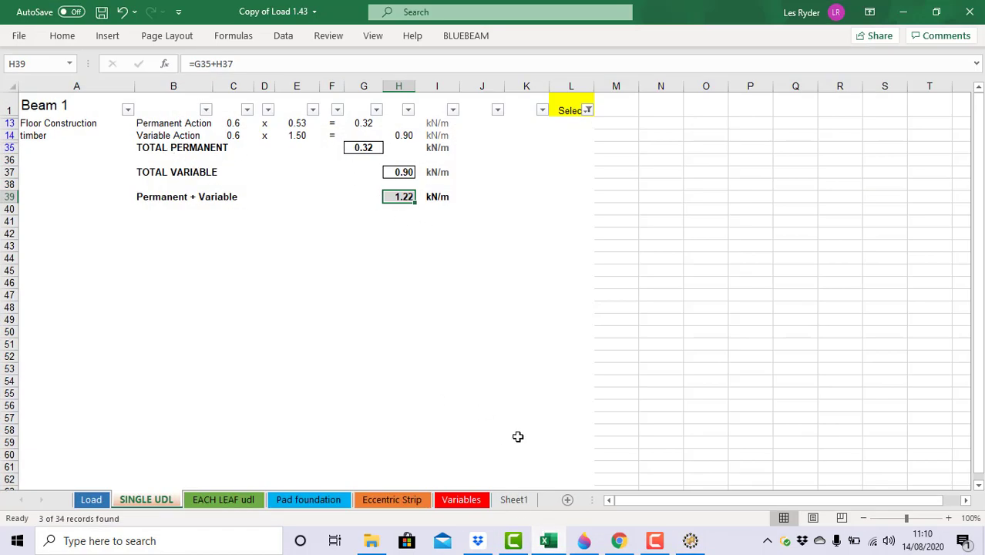
pyautogui.click(902, 12)
pyautogui.click(626, 195)
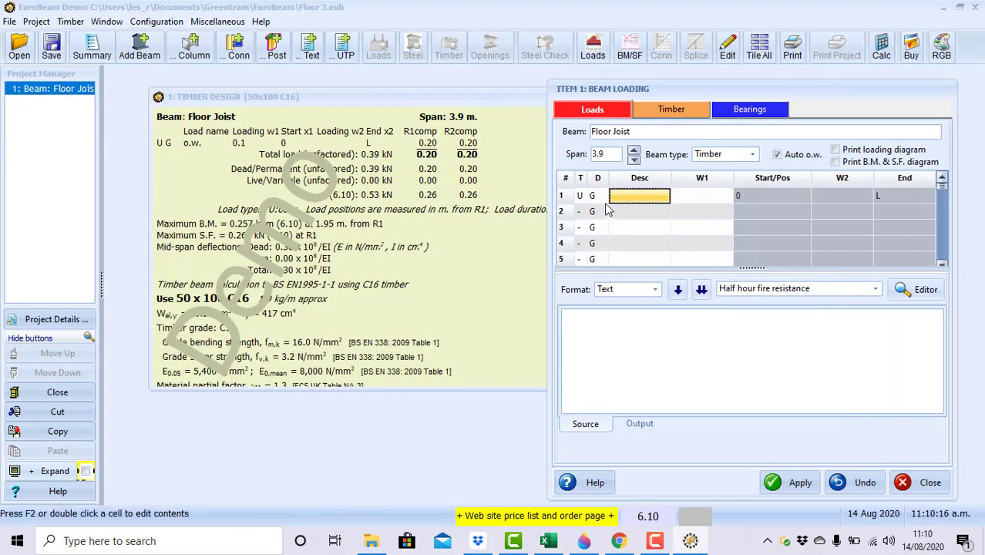
pyautogui.write('Permanent')
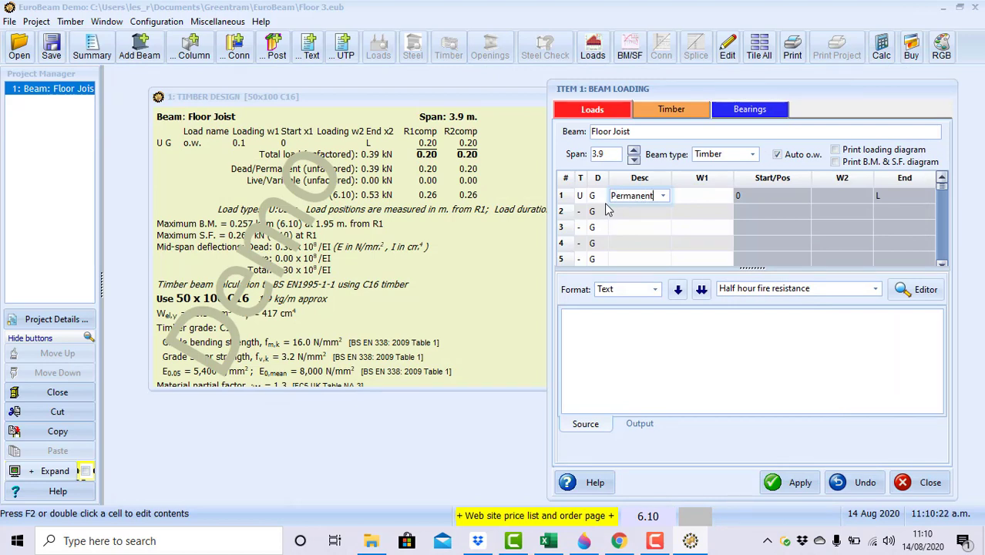
pyautogui.press('Tab')
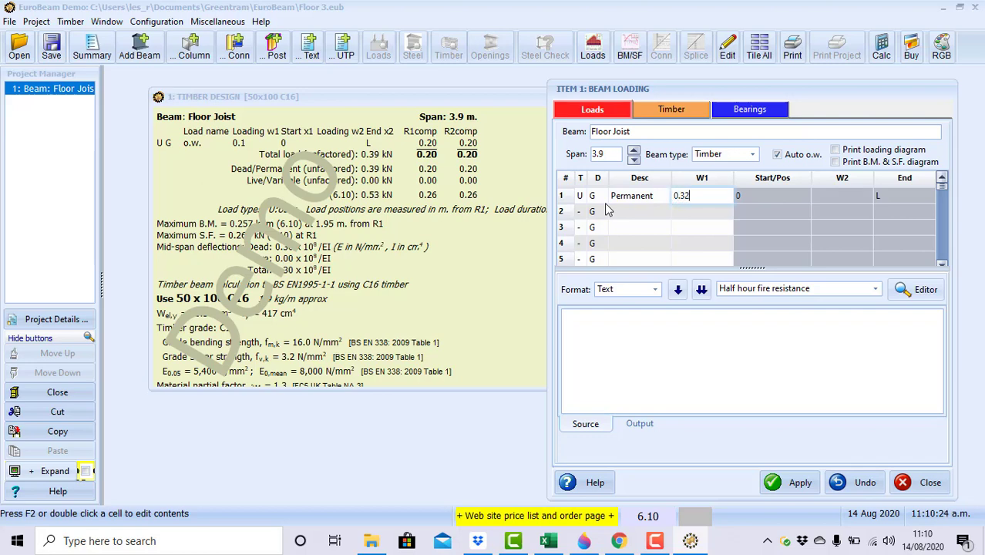
pyautogui.click(635, 226)
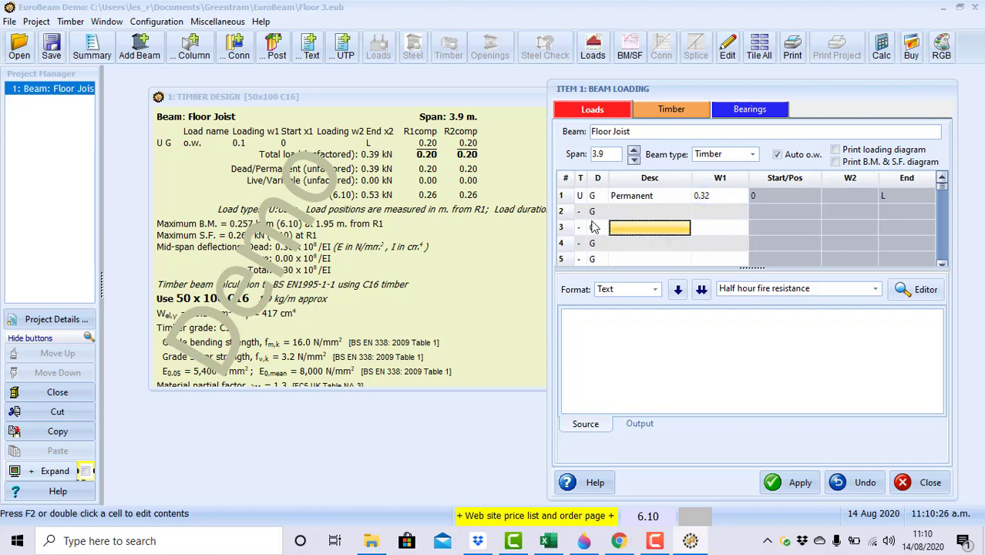
# Add a second uniform QA Variable load of 0.9 and apply to recalculate the design.
pyautogui.click(579, 212)
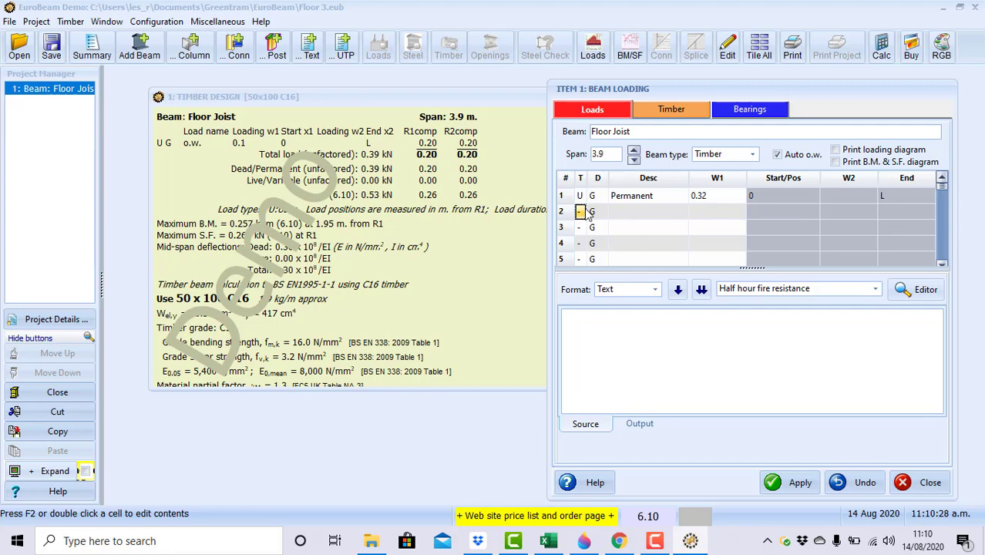
pyautogui.write('U')
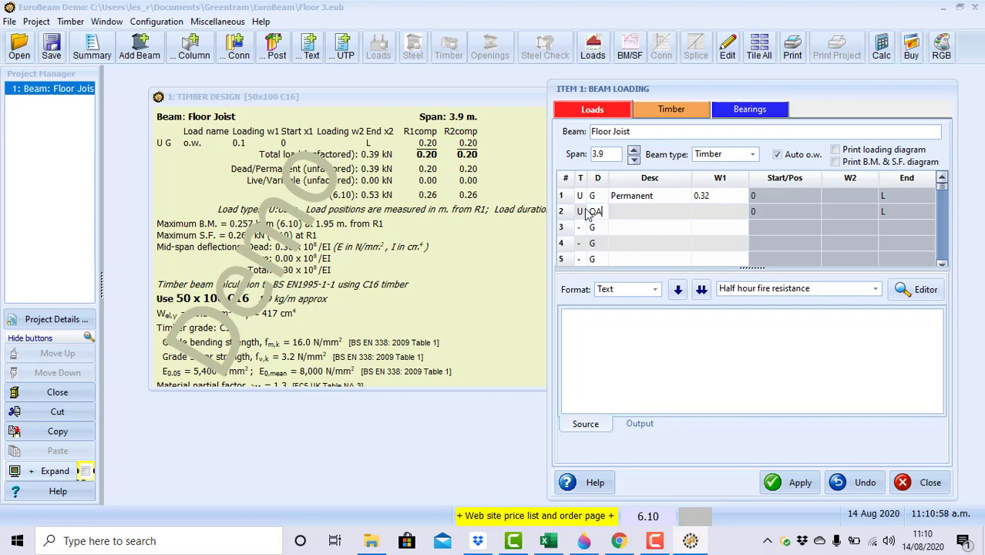
pyautogui.press('Tab')
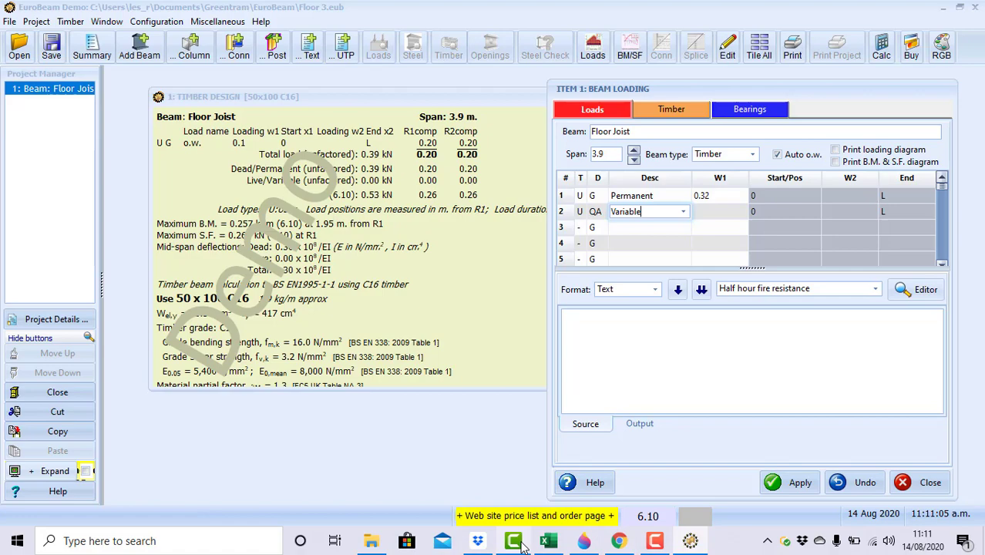
pyautogui.click(548, 540)
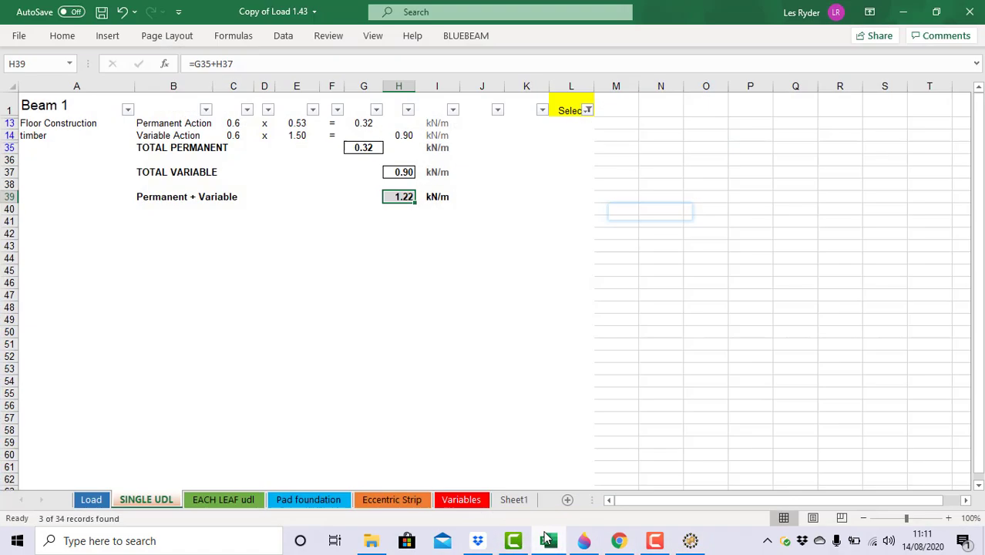
pyautogui.click(906, 17)
pyautogui.click(700, 210)
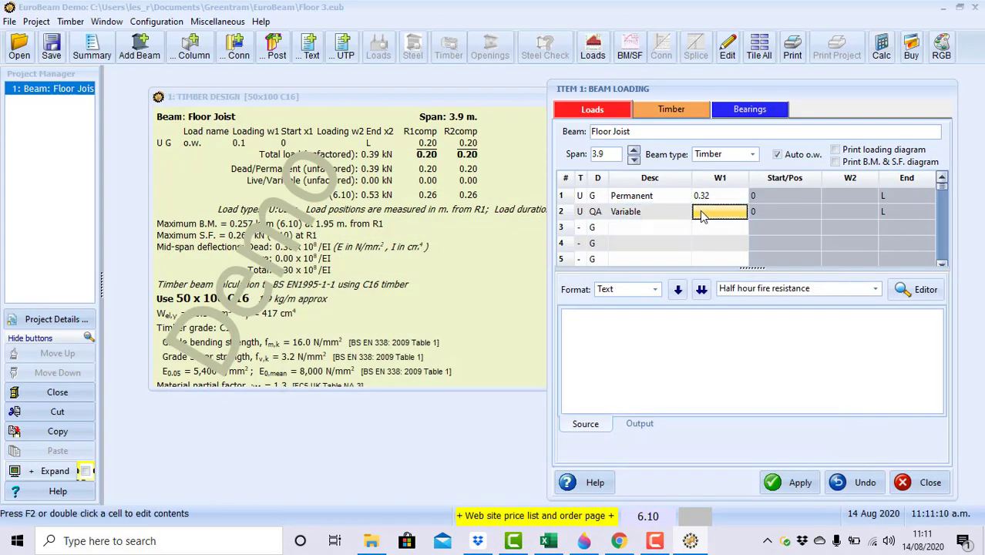
pyautogui.write('0')
pyautogui.write('.6')
pyautogui.press('Return')
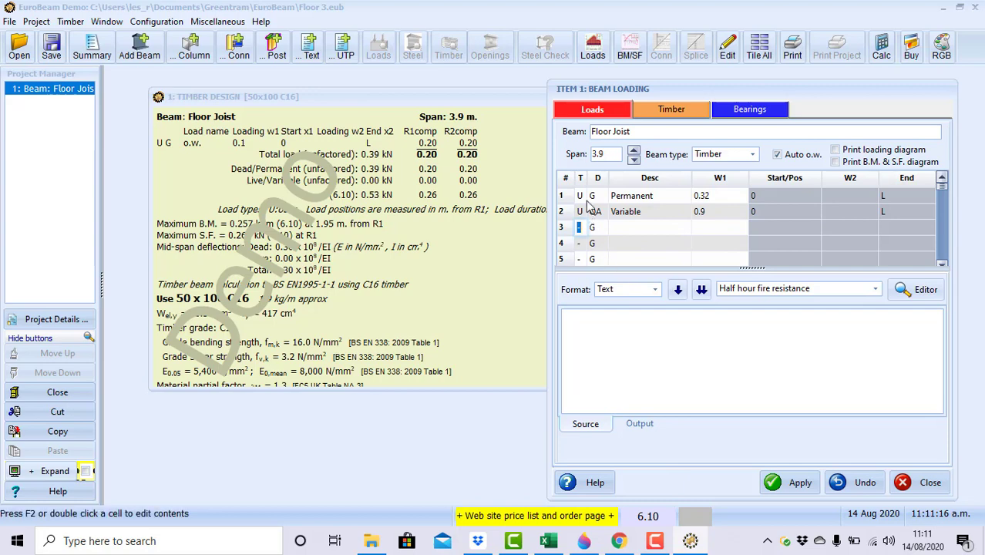
pyautogui.click(794, 483)
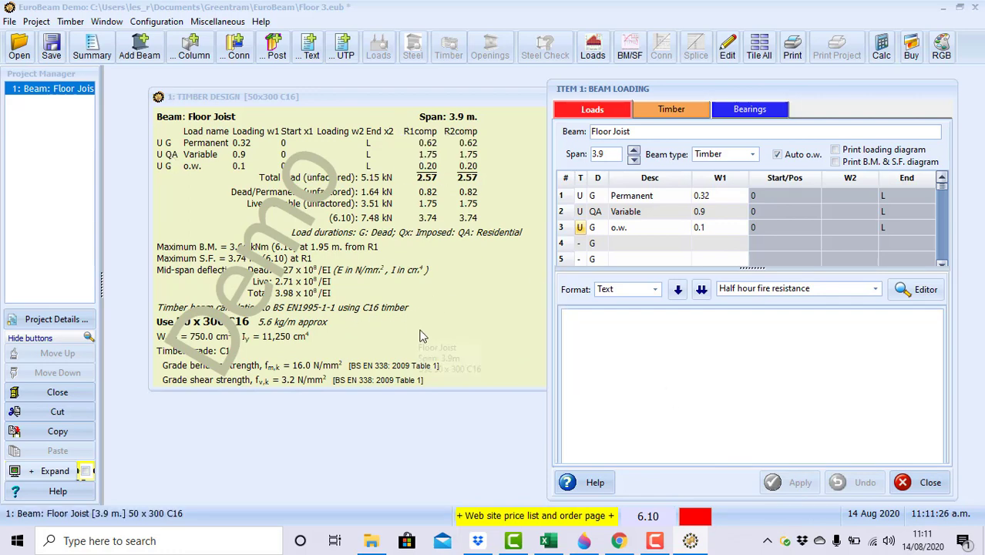
pyautogui.scroll(-2, 435, 270)
pyautogui.scroll(-15, 434, 262)
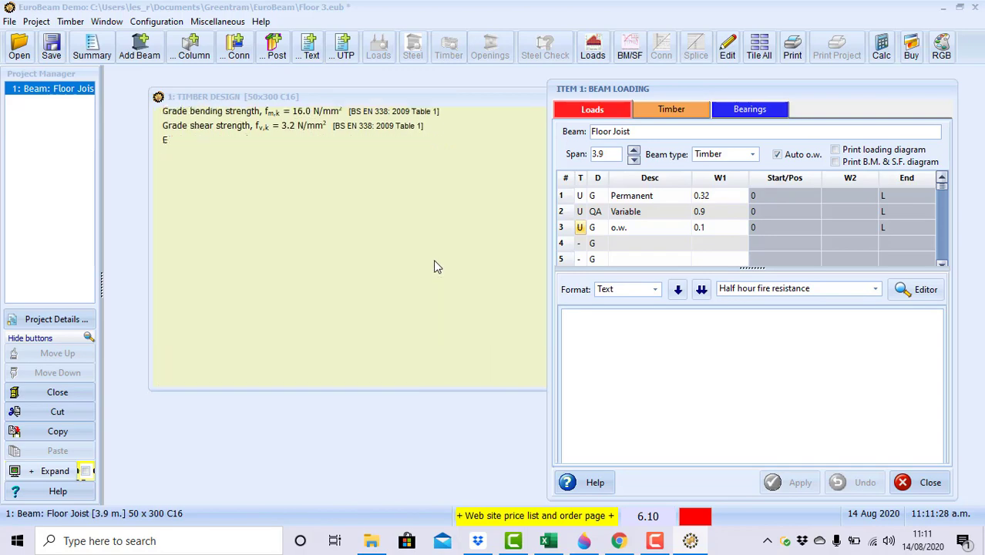
pyautogui.scroll(20, 431, 264)
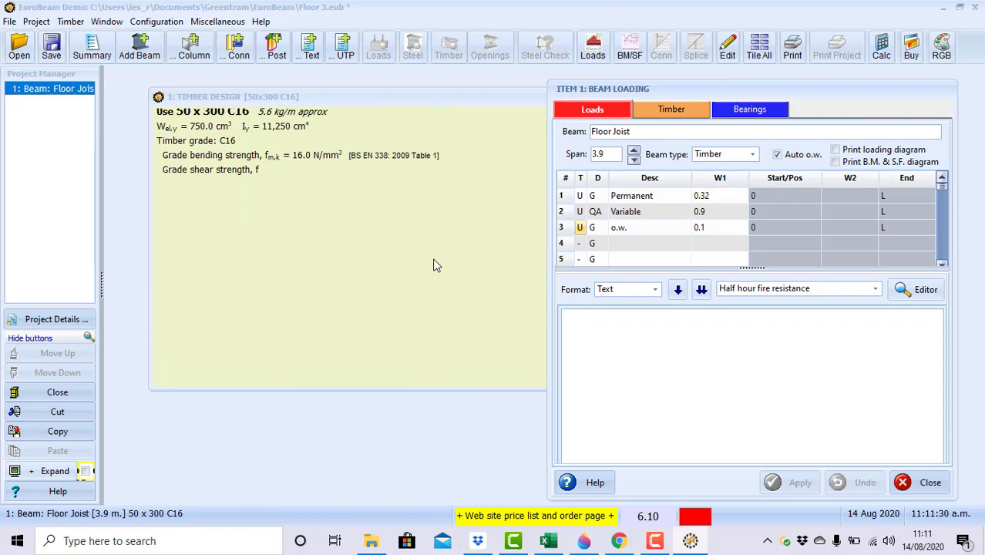
pyautogui.scroll(2, 423, 256)
pyautogui.scroll(-5, 202, 310)
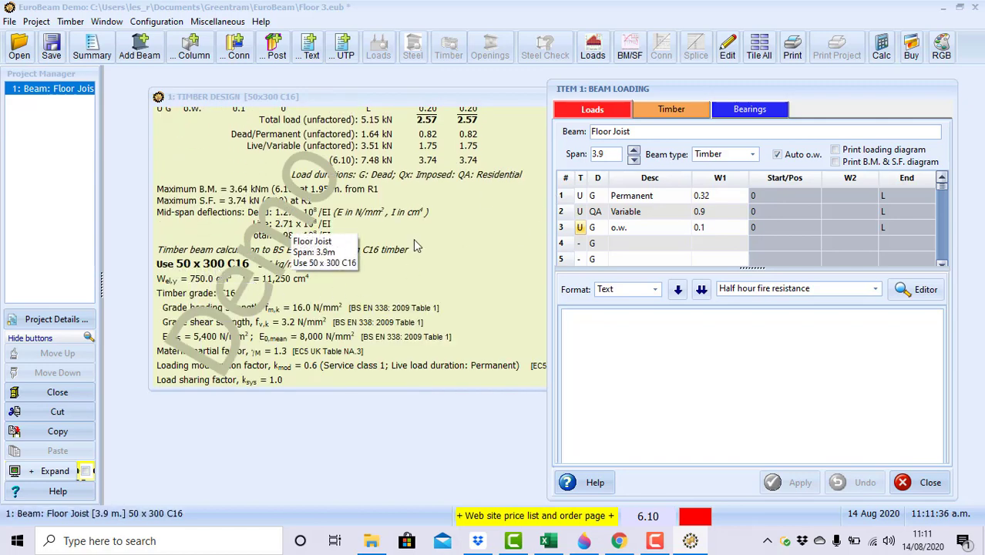
pyautogui.scroll(5, 308, 229)
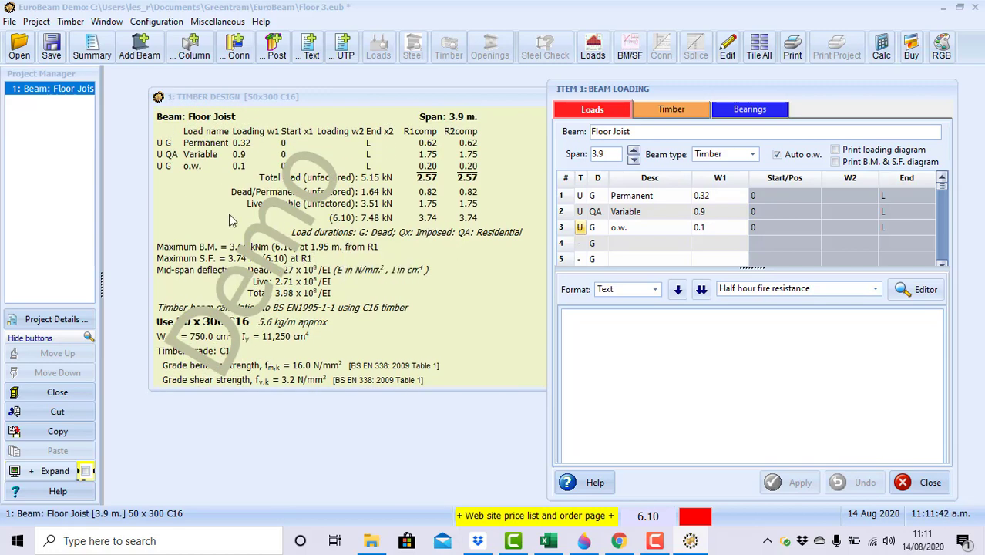
# In Timber Design Parameters, keep 50 width, set 200mm depth, C24 grade and medium-term duration.
pyautogui.click(659, 110)
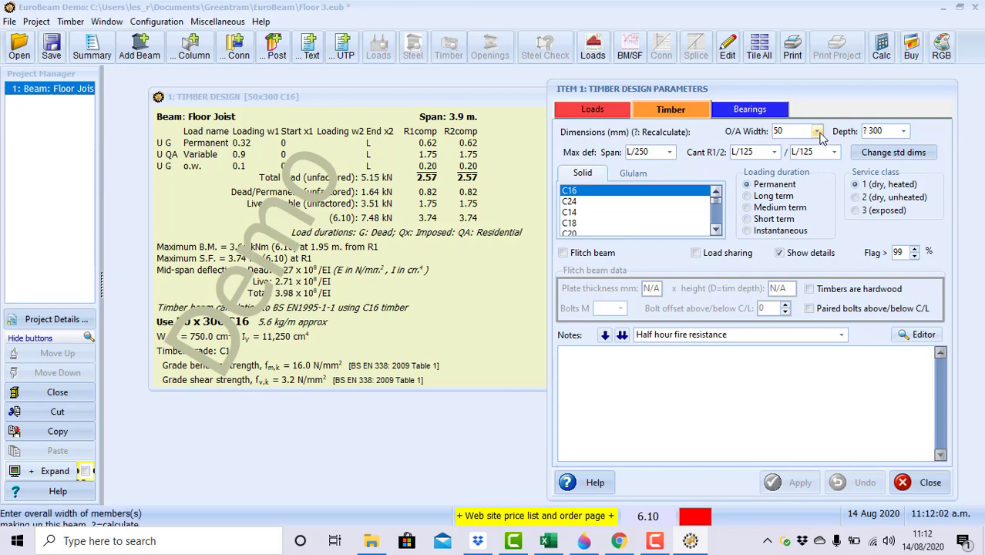
pyautogui.click(818, 134)
pyautogui.click(819, 134)
pyautogui.click(903, 131)
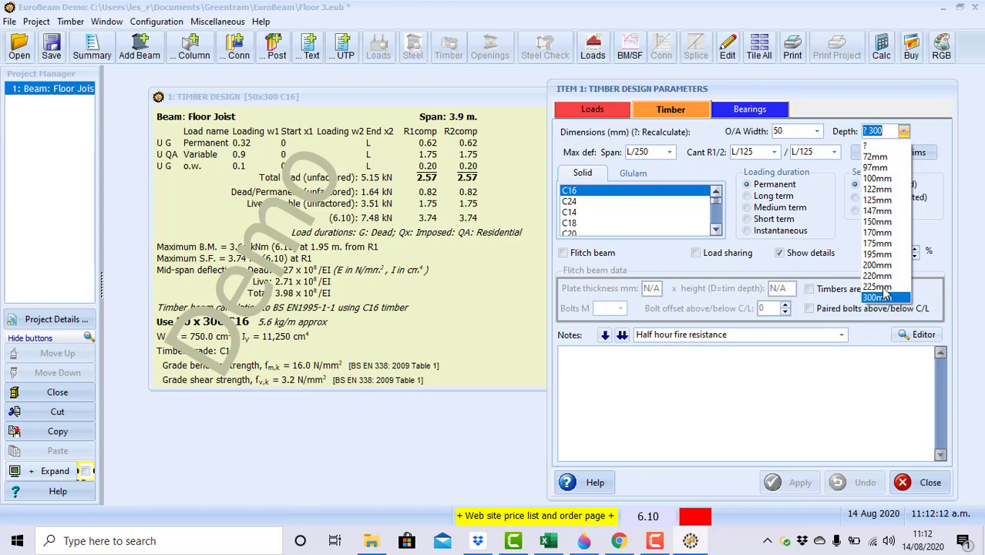
pyautogui.click(883, 266)
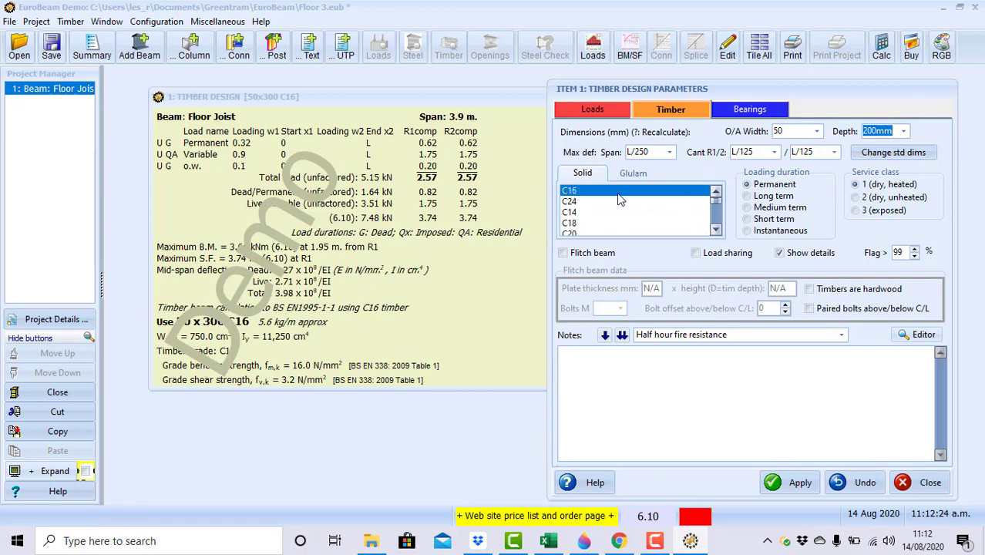
pyautogui.click(574, 201)
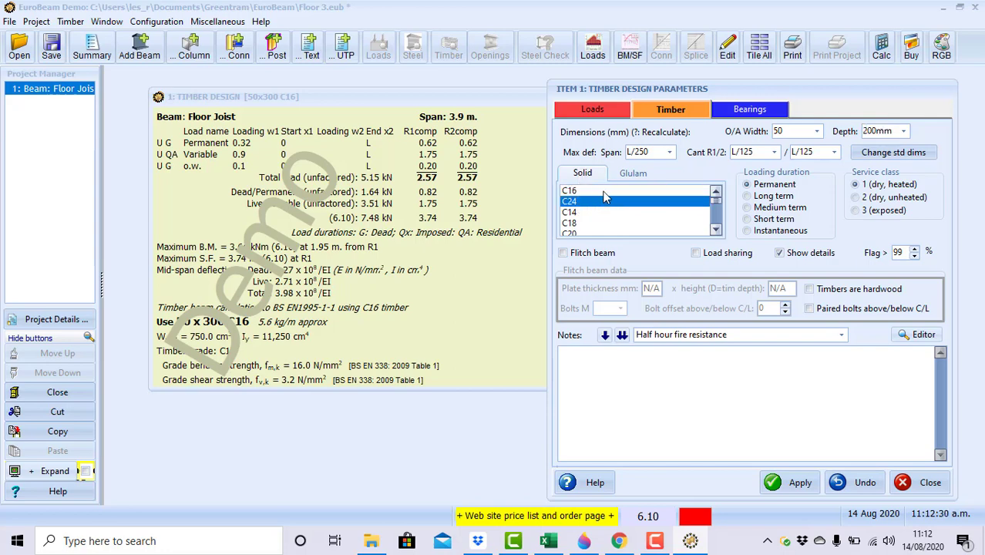
pyautogui.click(603, 192)
pyautogui.click(602, 202)
pyautogui.click(747, 208)
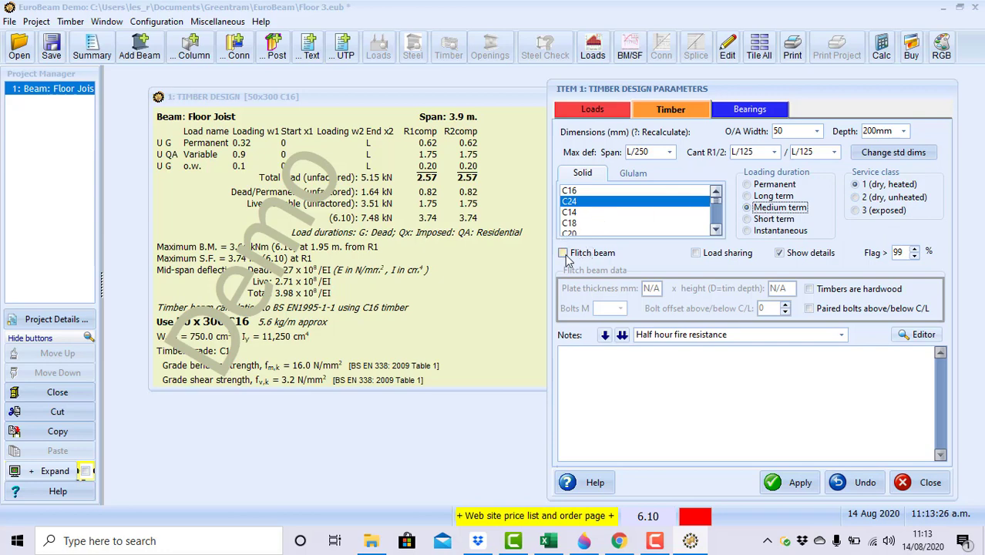
# Mark the joist as load-sharing and apply, giving a 50x200 C24 check.
pyautogui.click(695, 253)
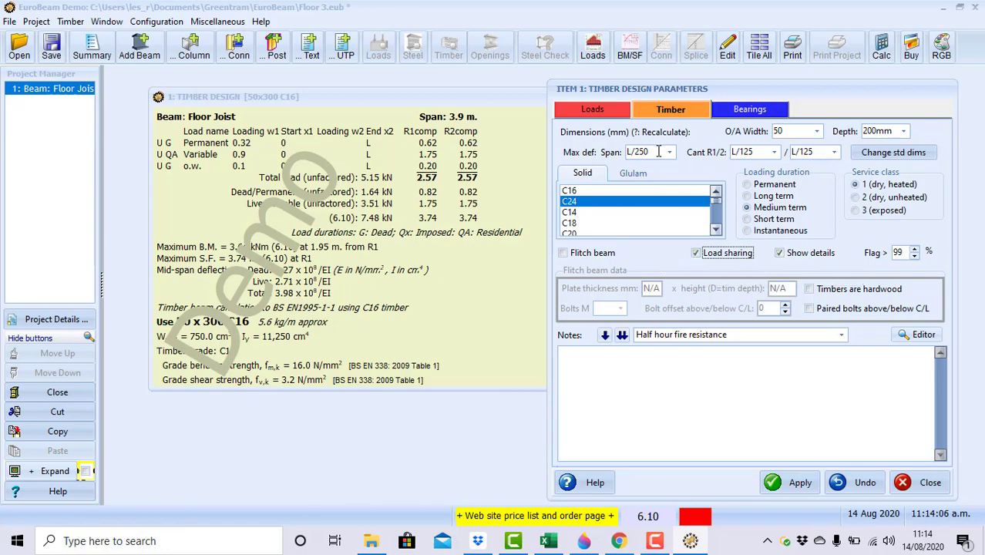
pyautogui.click(801, 485)
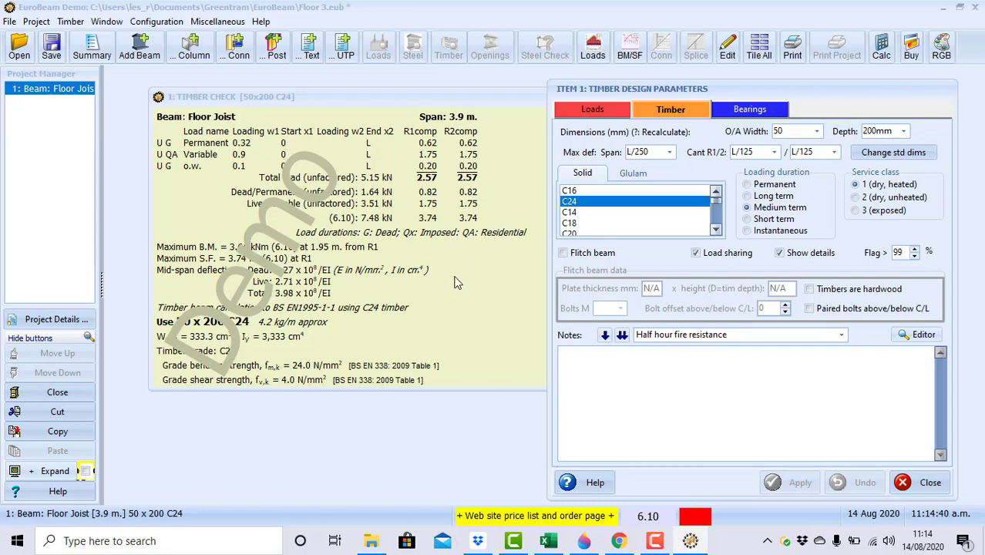
pyautogui.scroll(-3, 453, 282)
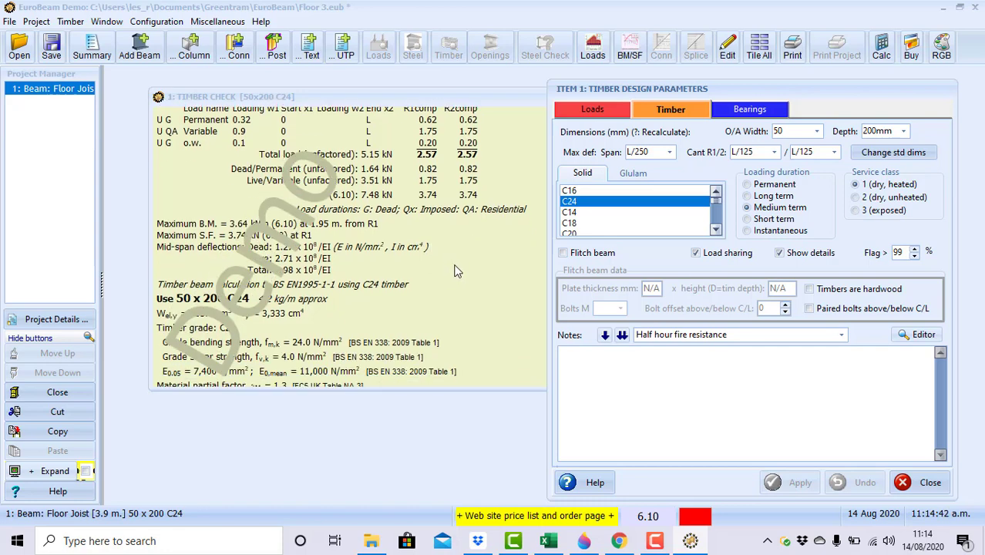
pyautogui.scroll(-5, 454, 268)
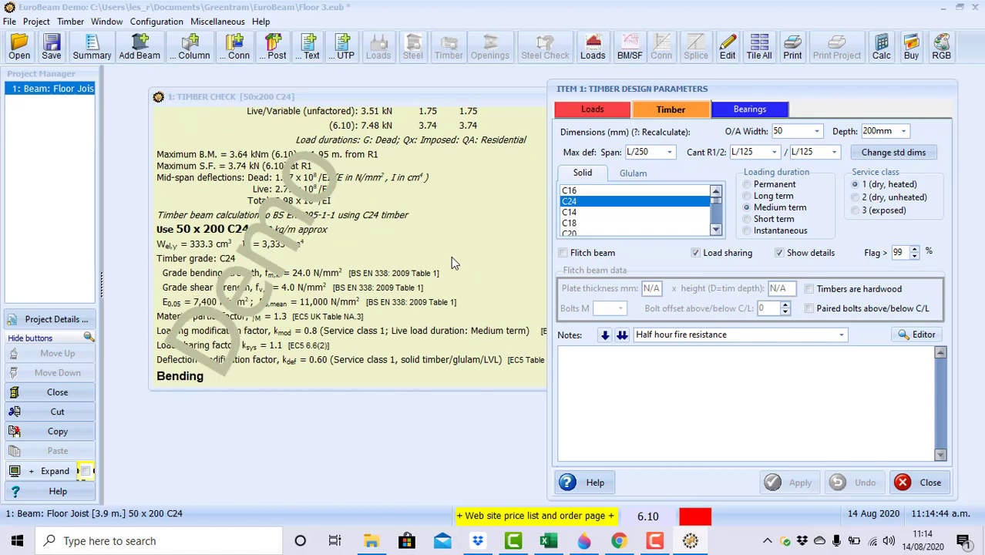
pyautogui.scroll(-13, 453, 262)
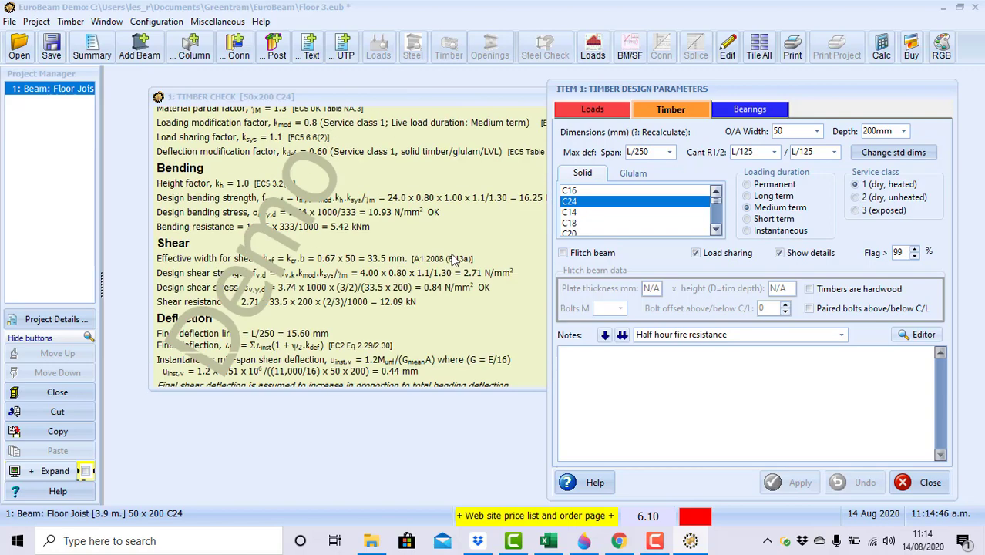
pyautogui.scroll(12, 454, 259)
pyautogui.scroll(-4, 453, 256)
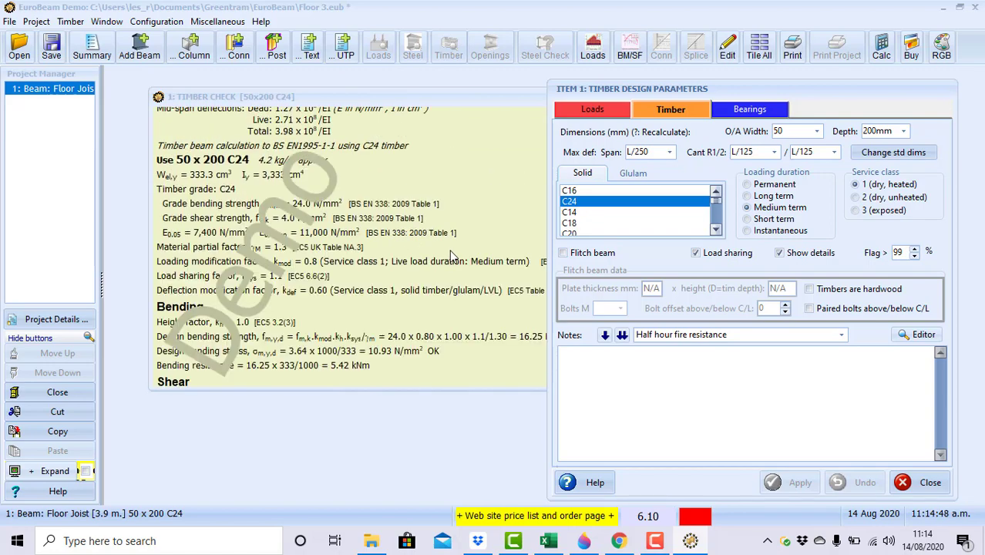
pyautogui.scroll(4, 453, 256)
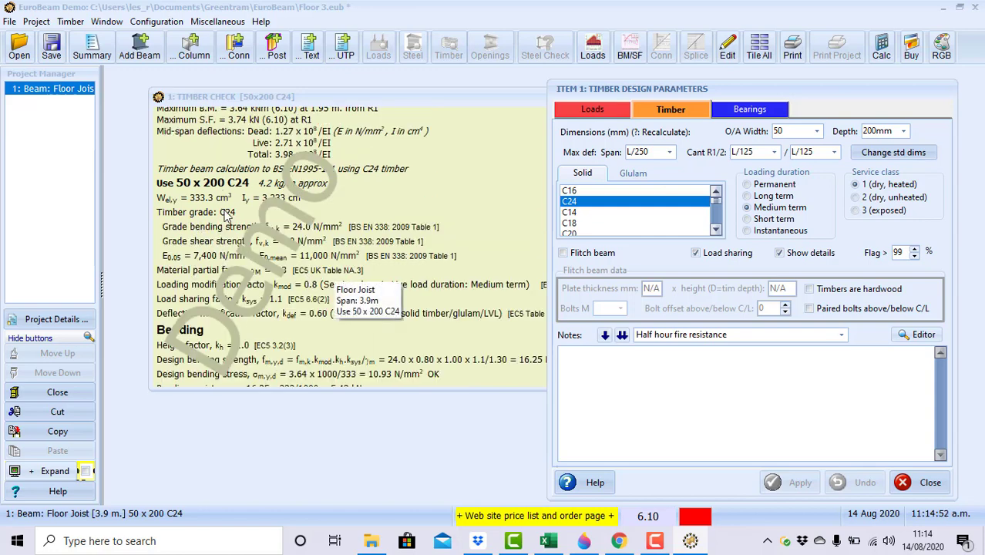
pyautogui.scroll(-5, 214, 266)
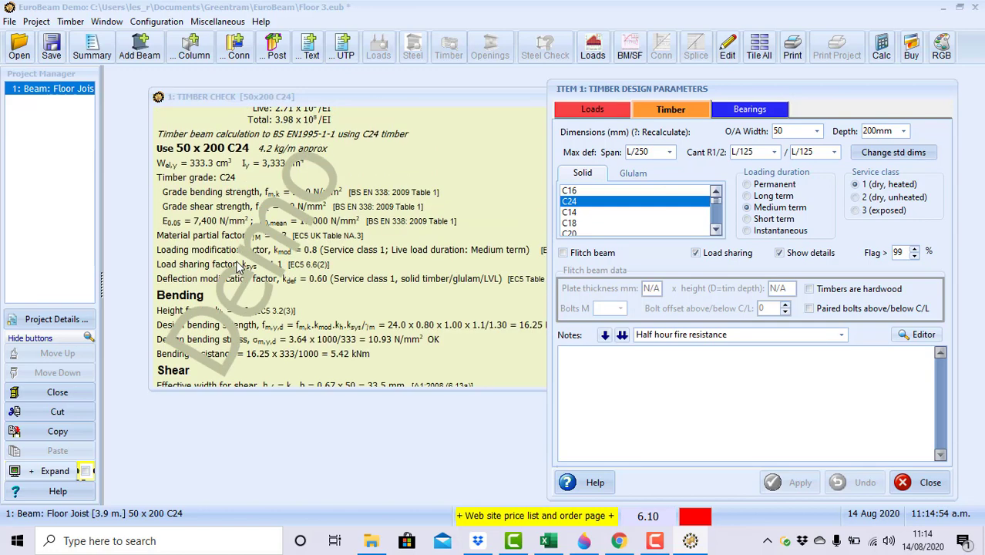
pyautogui.scroll(-3, 215, 267)
pyautogui.scroll(5, 214, 253)
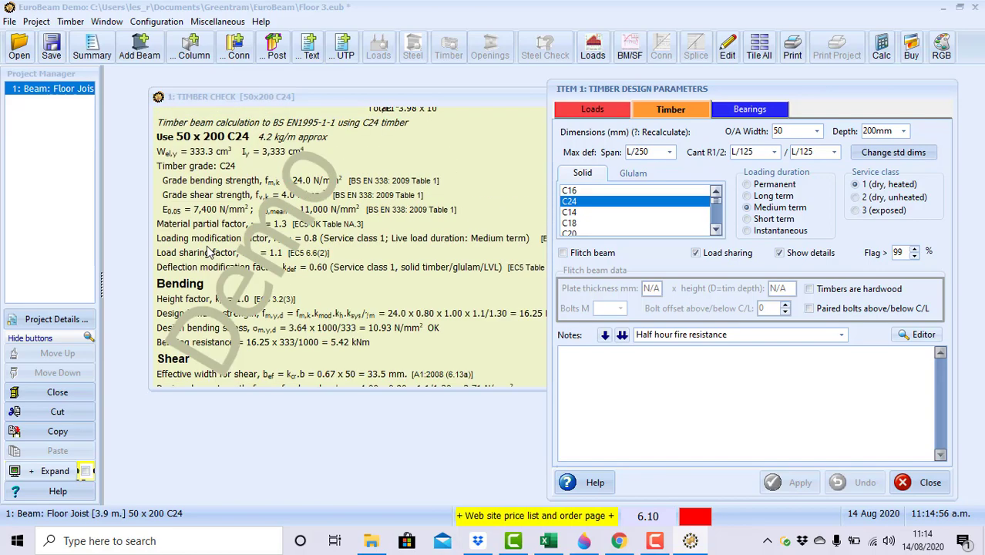
pyautogui.scroll(-1, 213, 205)
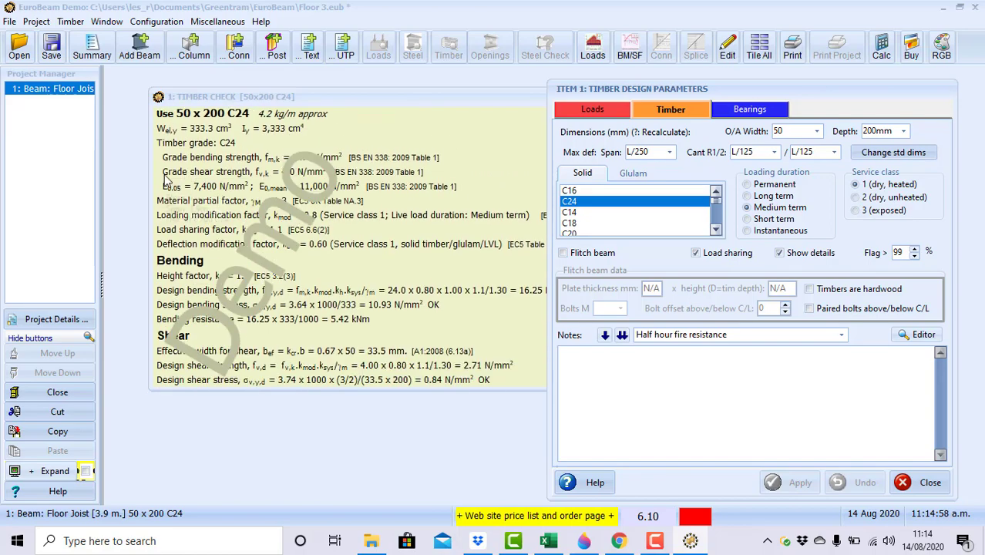
pyautogui.scroll(1, 225, 171)
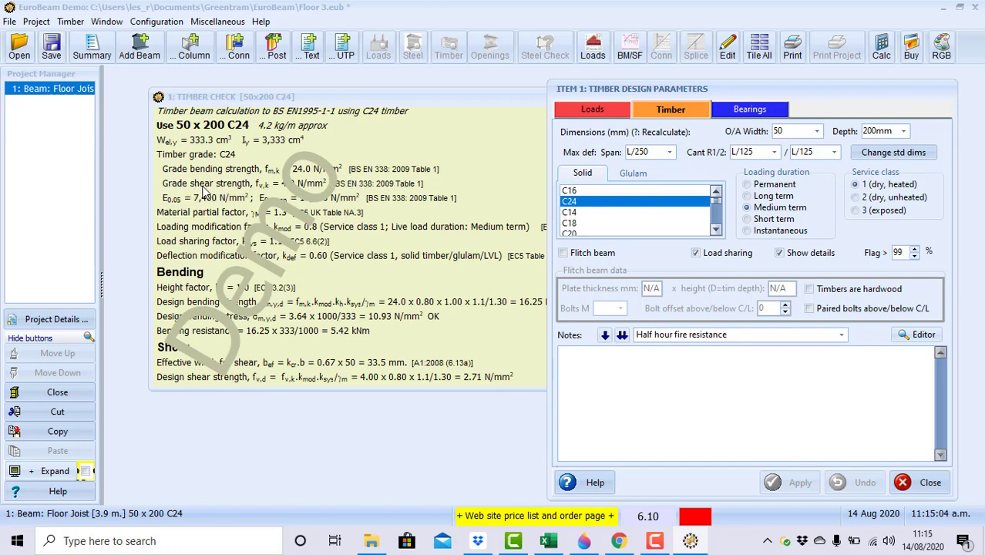
pyautogui.scroll(-5, 227, 196)
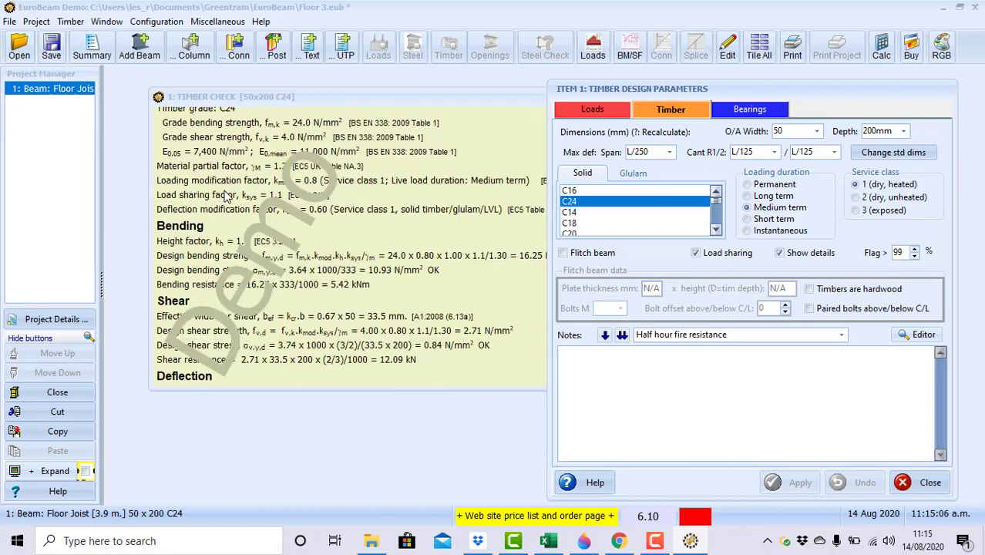
pyautogui.scroll(-1, 227, 198)
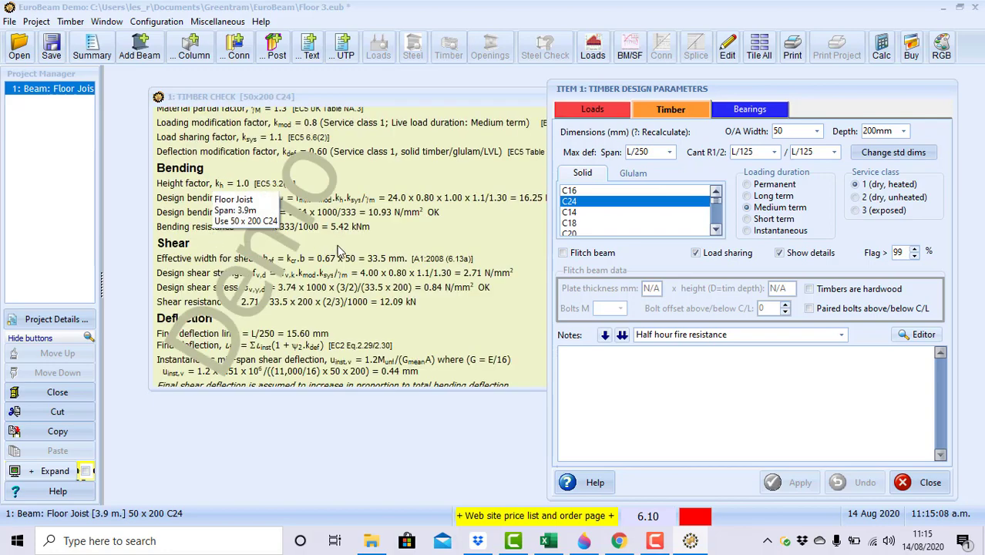
pyautogui.scroll(-3, 351, 247)
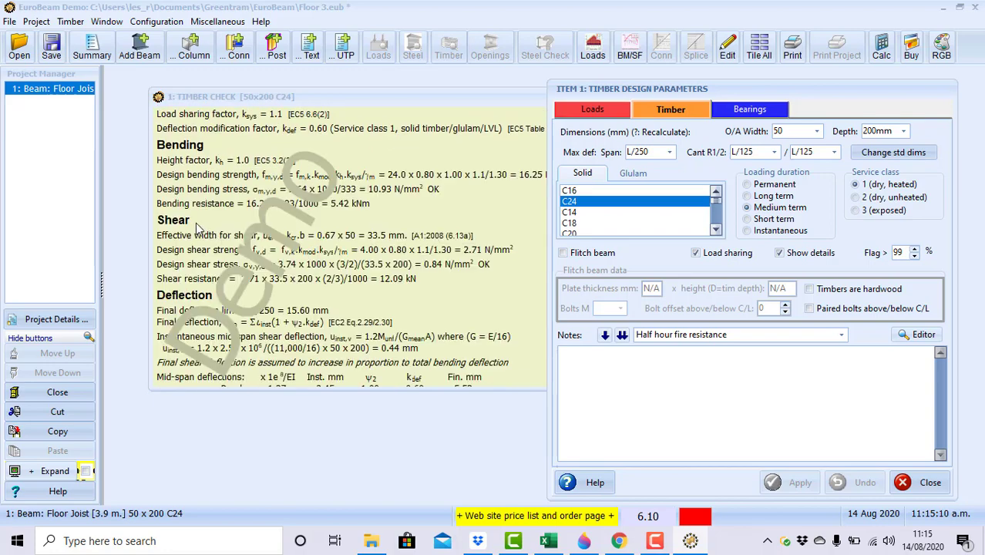
pyautogui.scroll(-3, 195, 231)
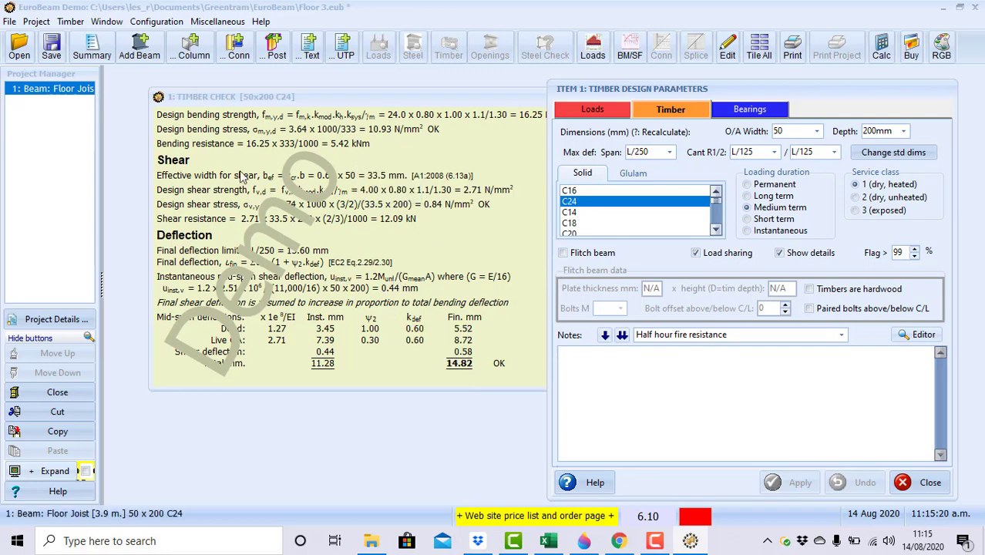
pyautogui.click(11, 22)
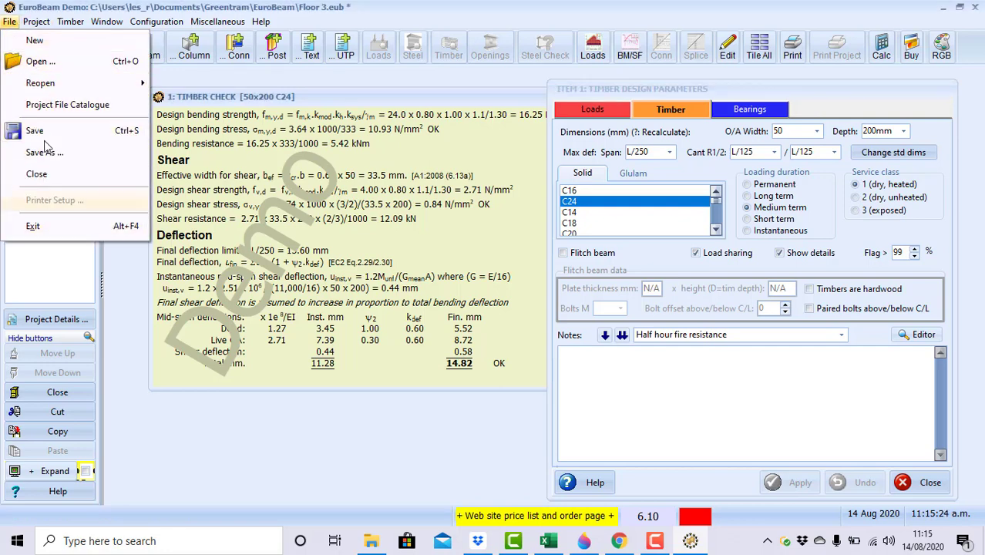
pyautogui.moveTo(34, 25)
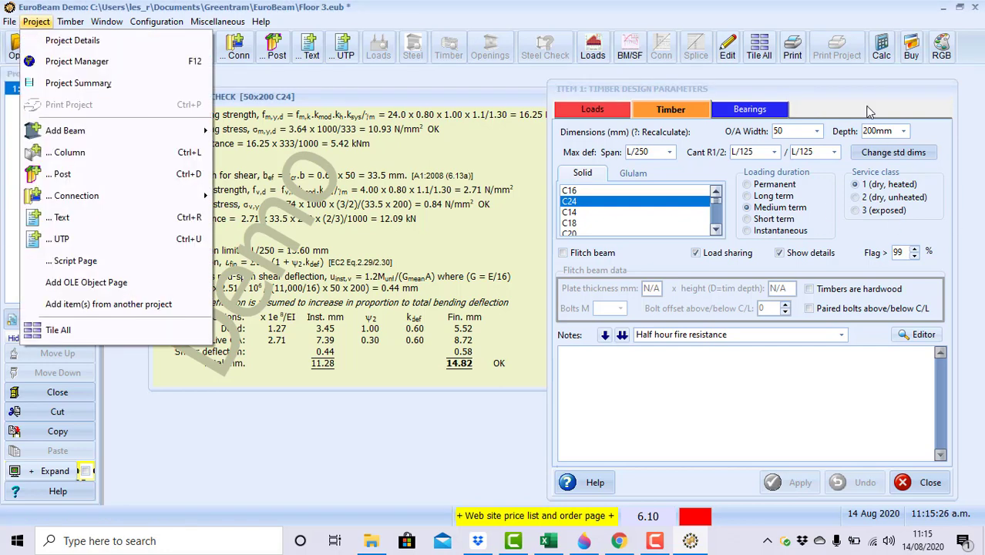
pyautogui.click(794, 50)
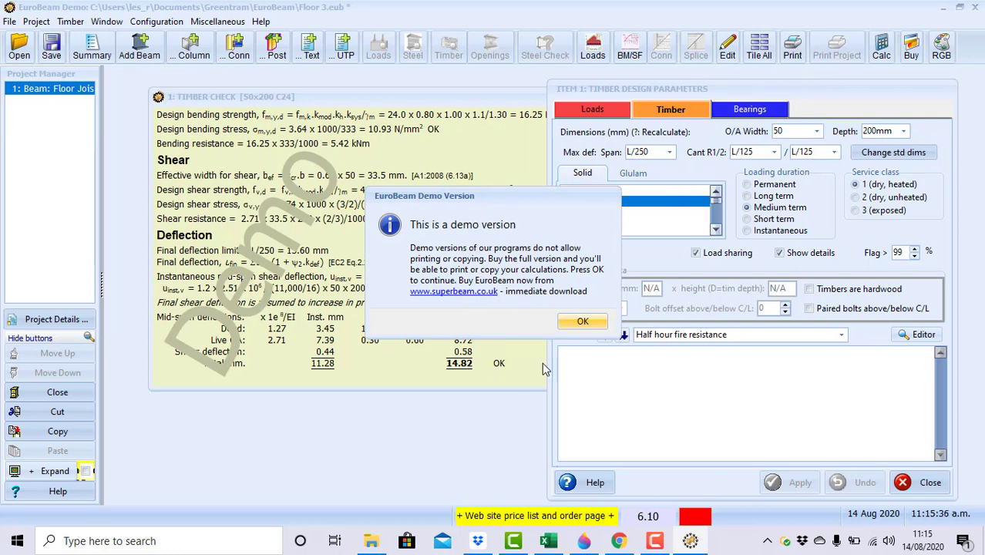
pyautogui.click(578, 322)
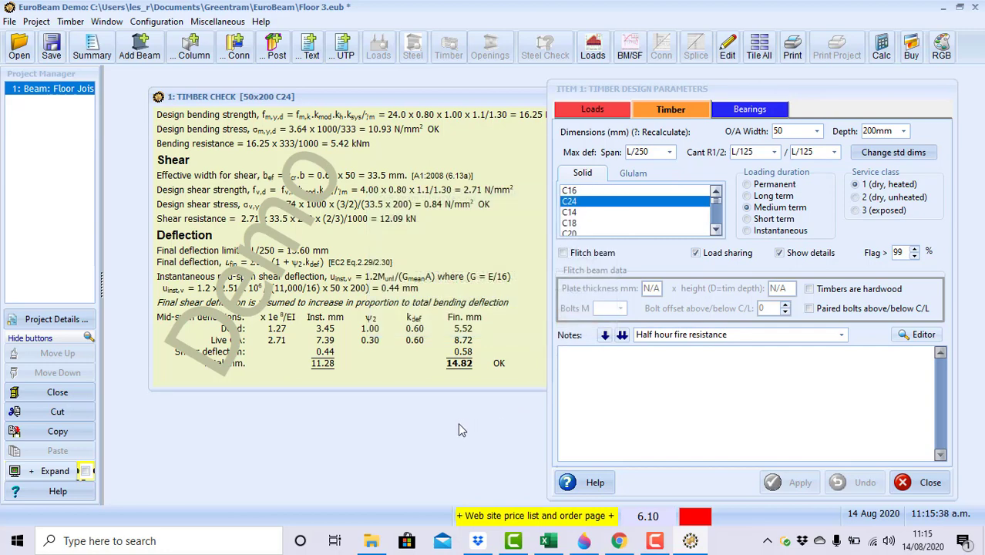